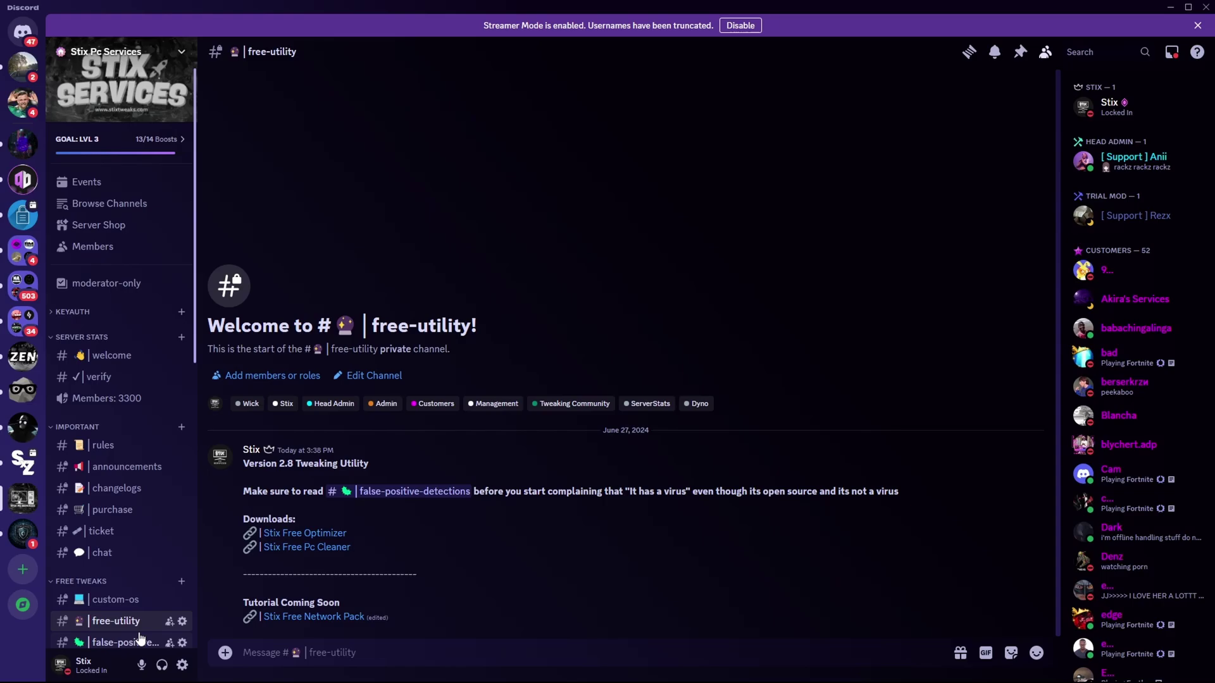
Follow the Stix Free Network Pack link from Discord, choosing Visit Site to open it in the browser
click(290, 619)
click(733, 415)
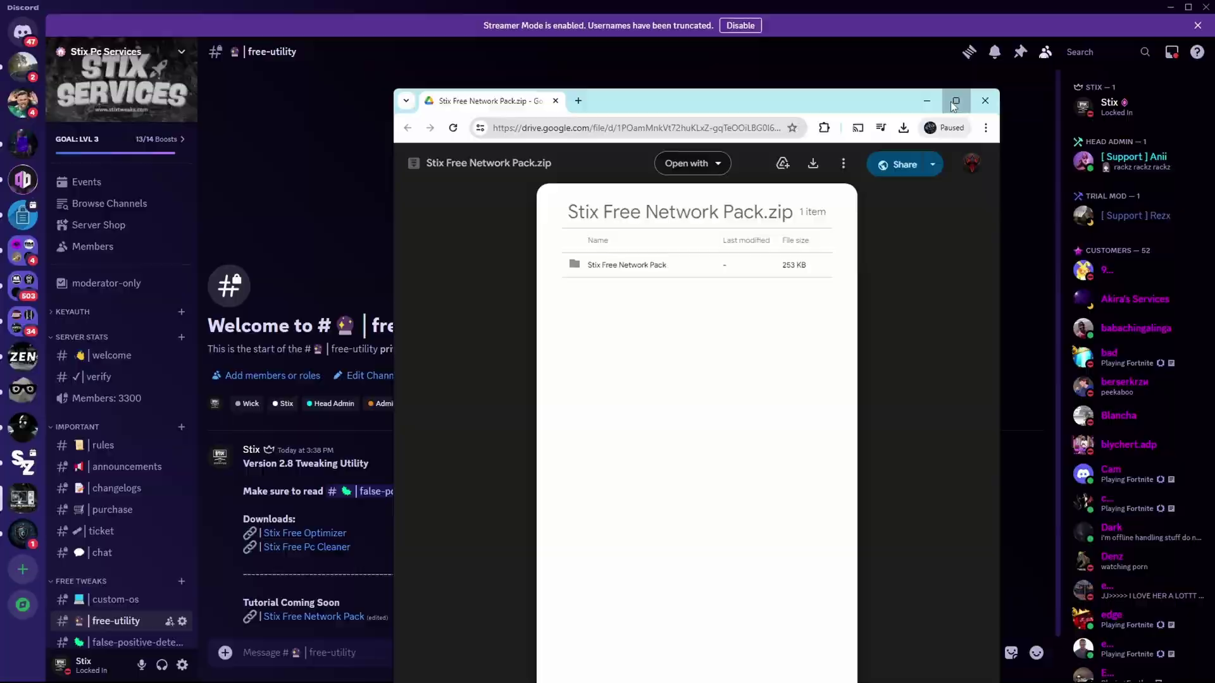
Maximize Chrome, download Stix Free Network Pack.zip and reveal it in the Downloads folder
click(953, 105)
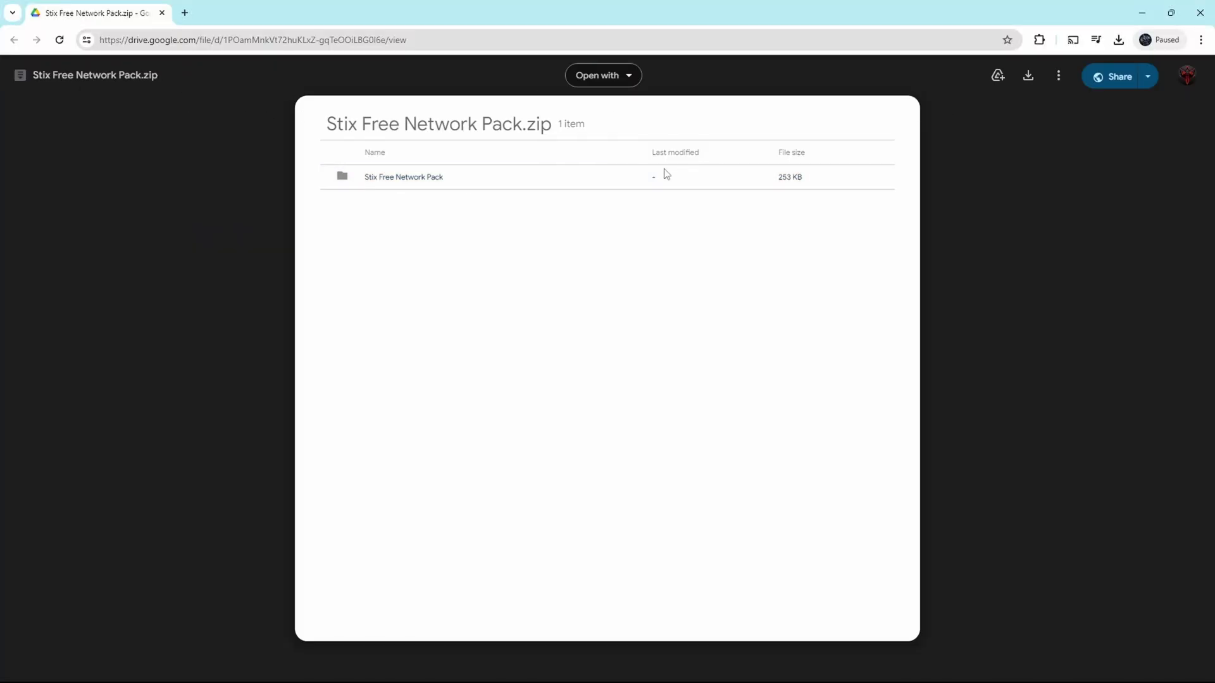
click(1028, 78)
click(1126, 46)
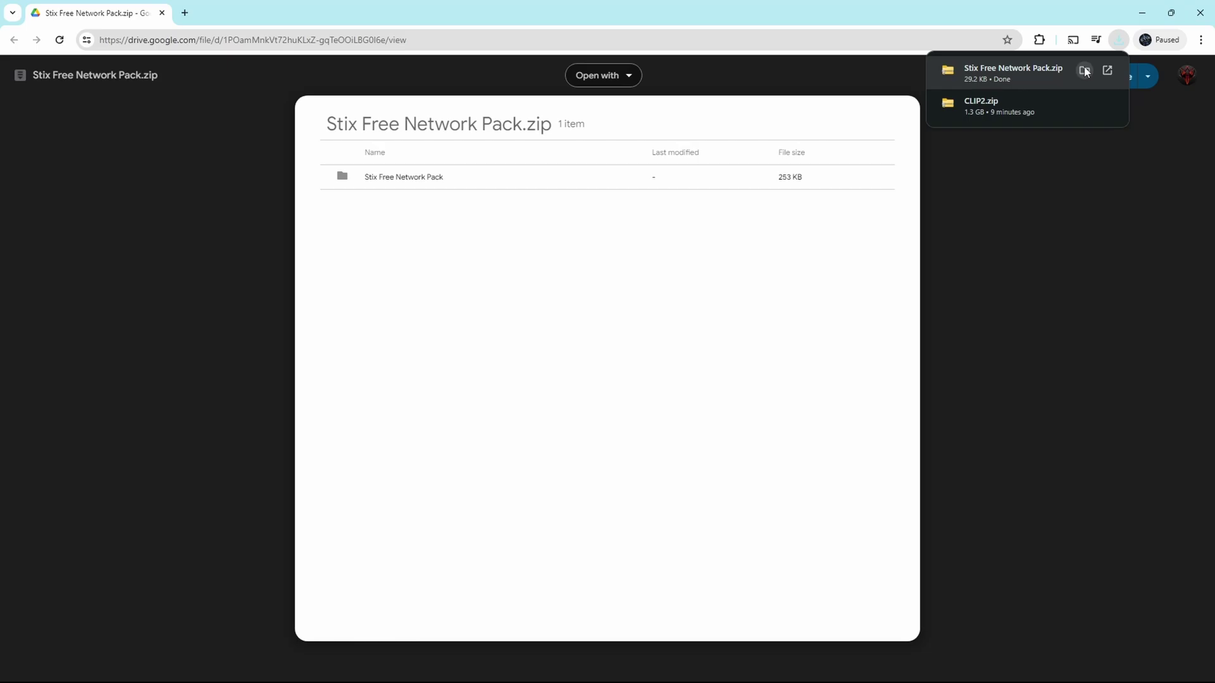
click(1072, 66)
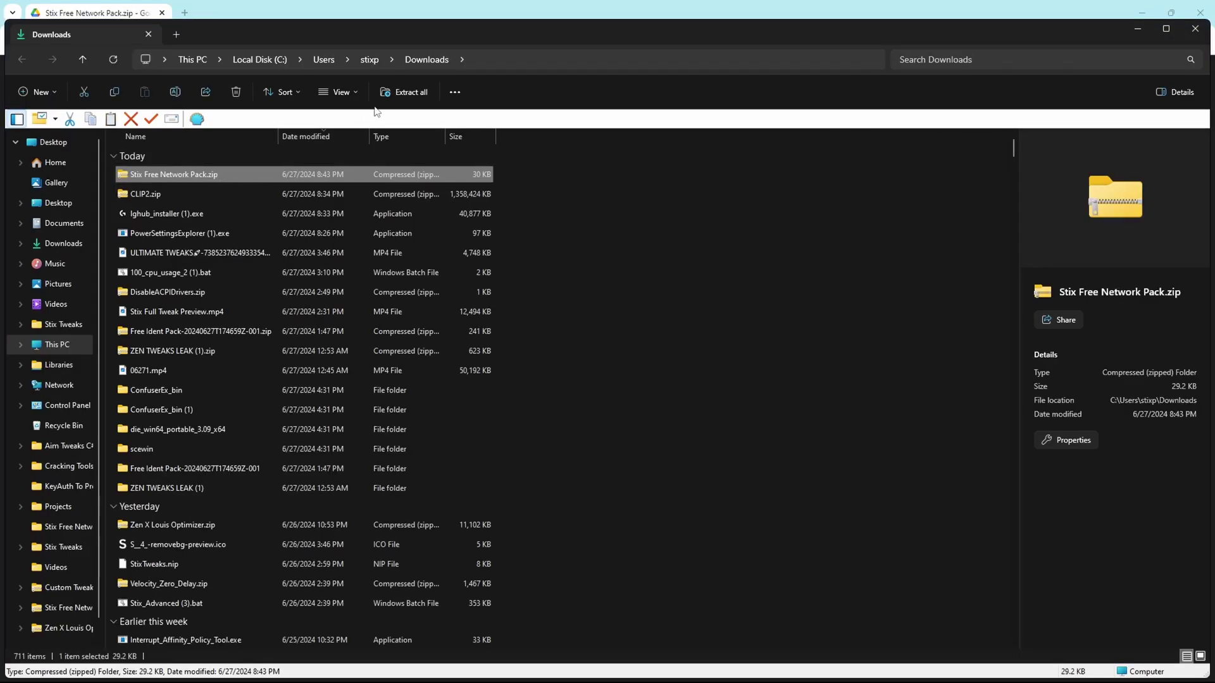
Extract the Stix Free Network Pack zip and bring up the menu for Network_Tweaker.ps1
click(403, 92)
click(734, 471)
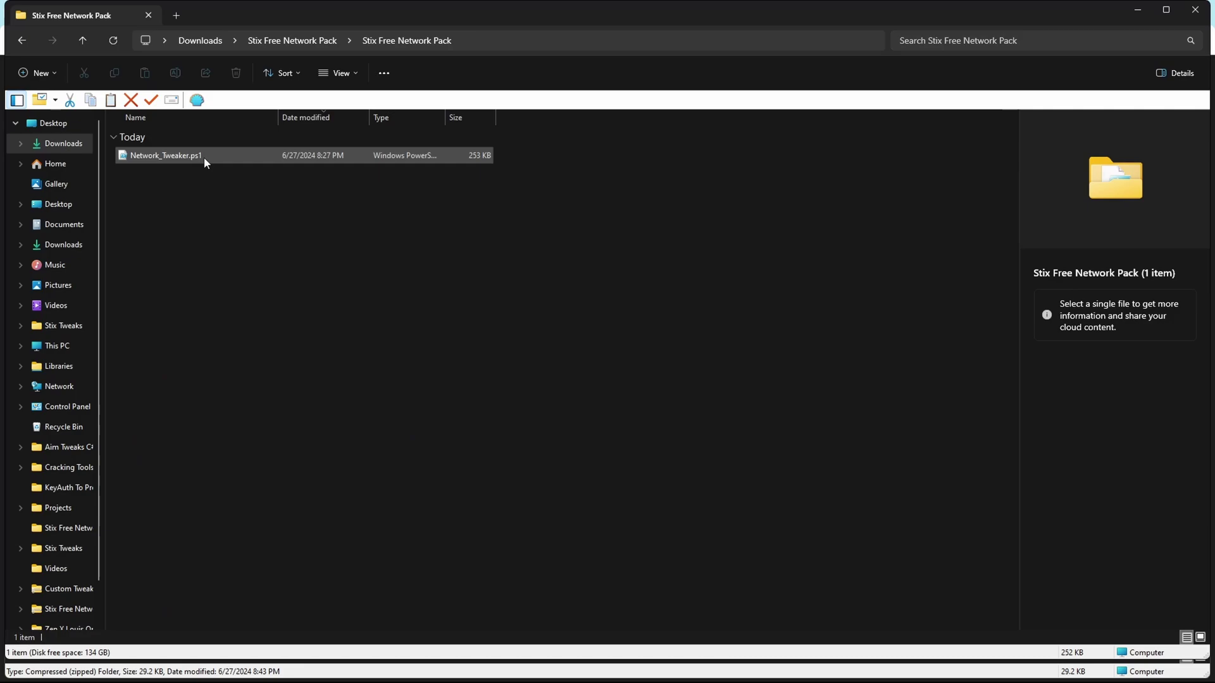
click(203, 156)
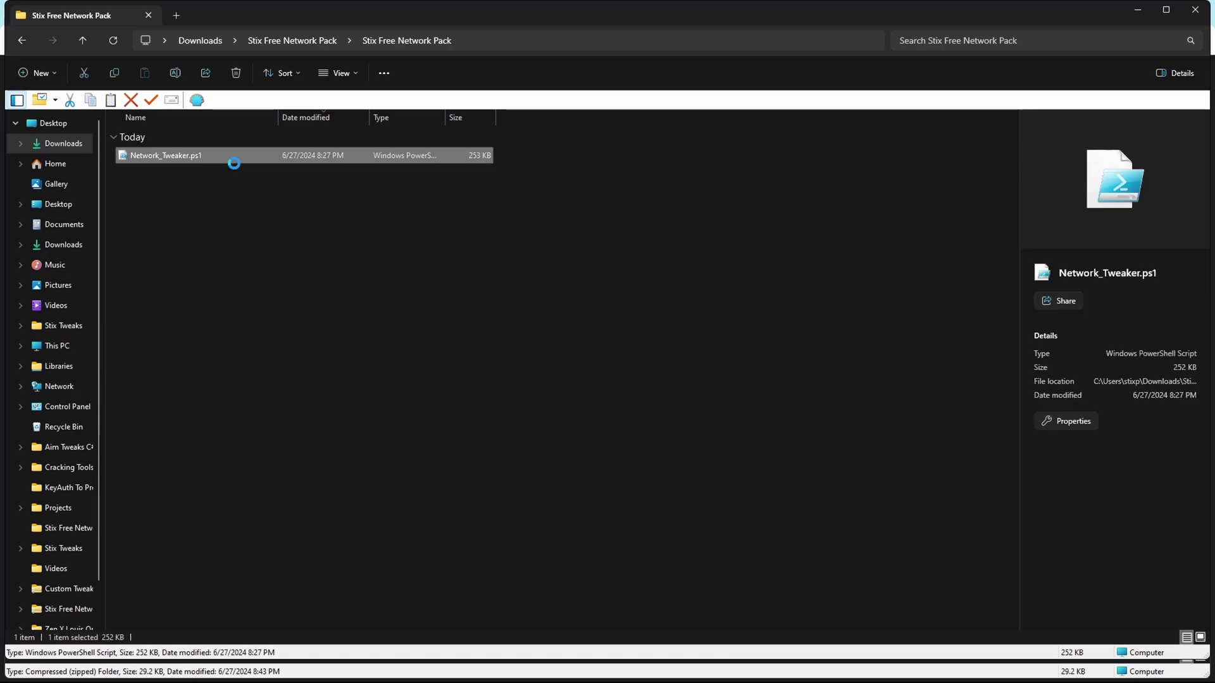
right_click(225, 158)
Run Network_Tweaker.ps1 in PowerShell, maximize it and load the Realtek PCIe GbE Family Controller
click(273, 198)
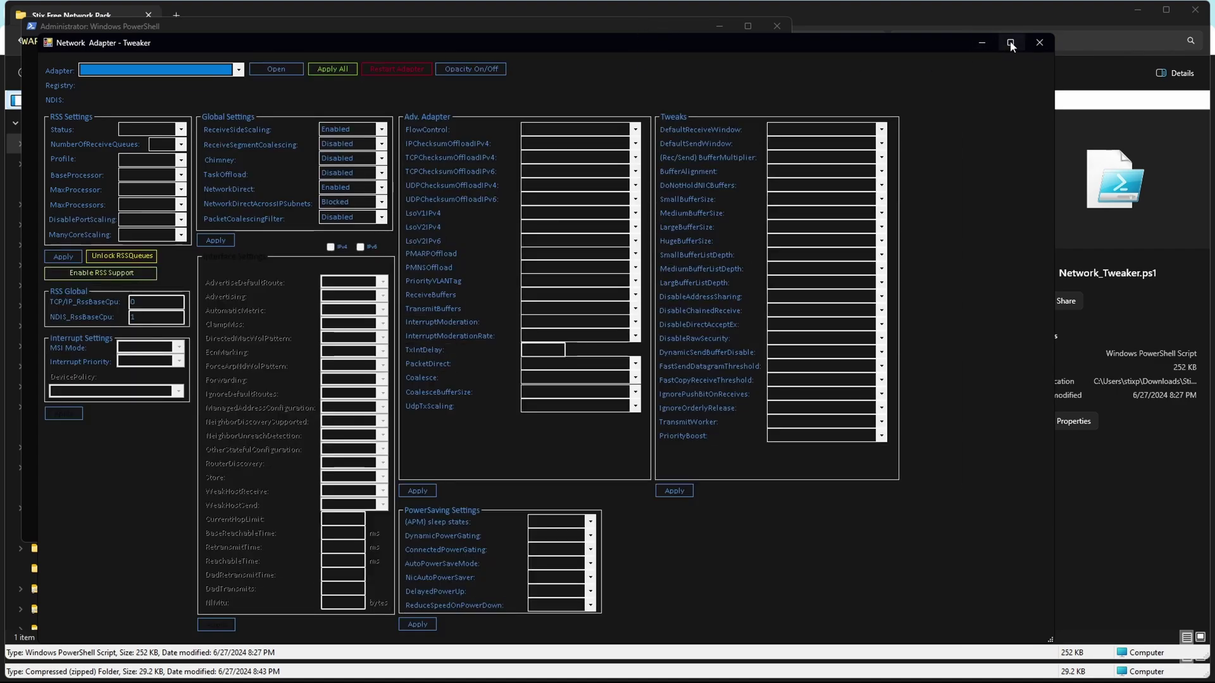
click(1011, 46)
click(196, 31)
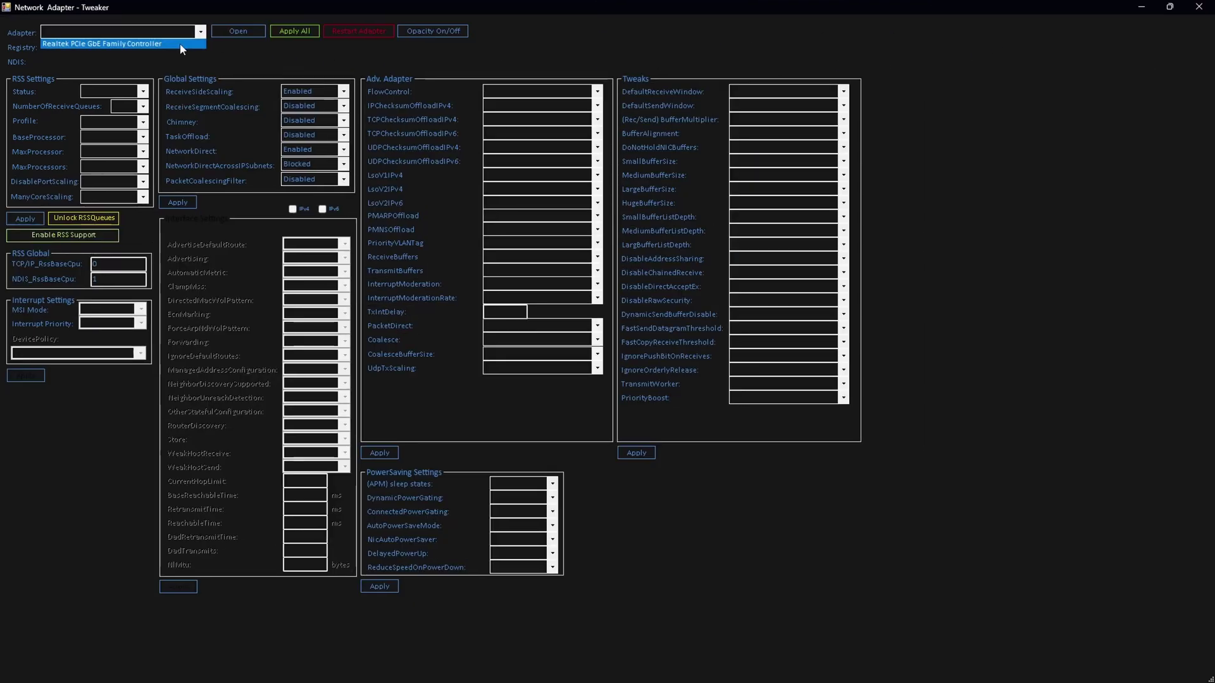
click(172, 47)
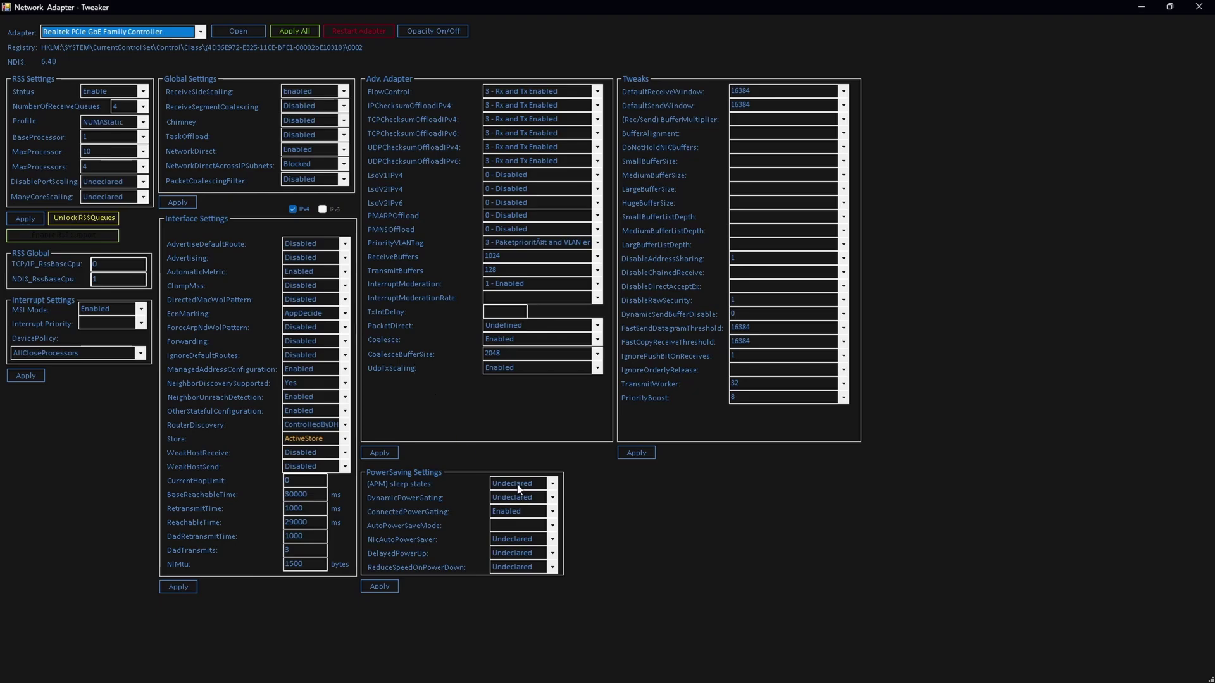
Set ConnectedPowerGating and AutoPowerSaveMode to Undeclared, apply them, and close the tweaker
click(516, 511)
click(513, 541)
click(518, 527)
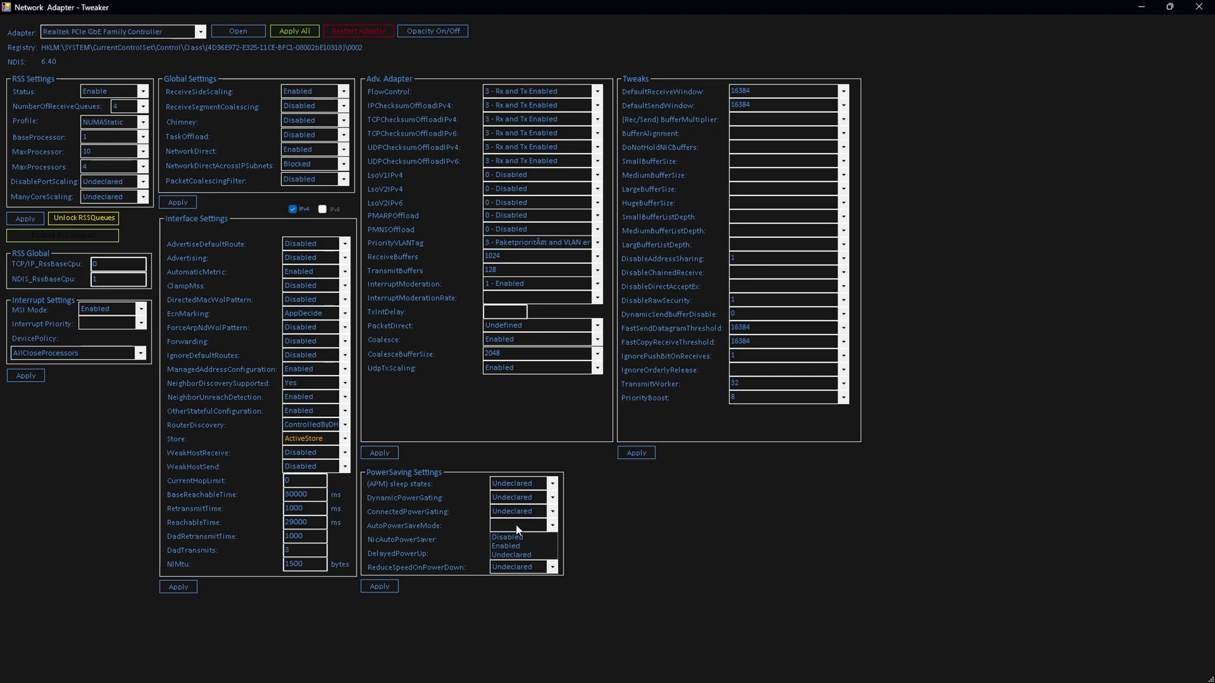
click(517, 555)
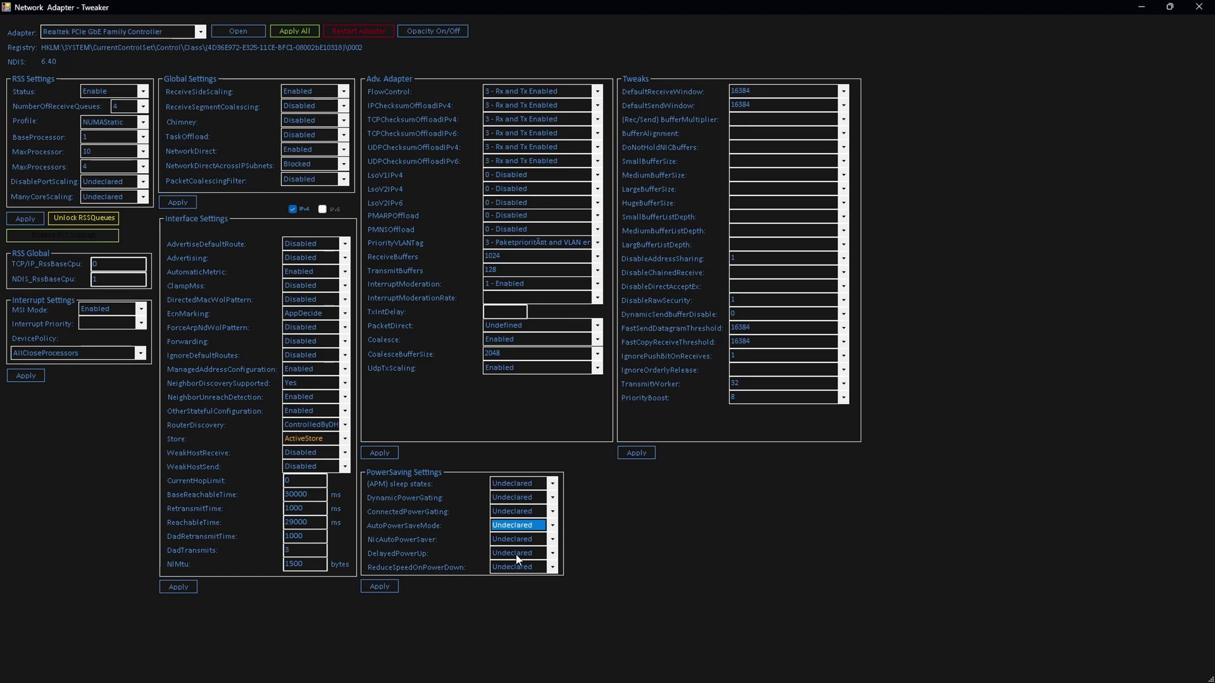
click(381, 587)
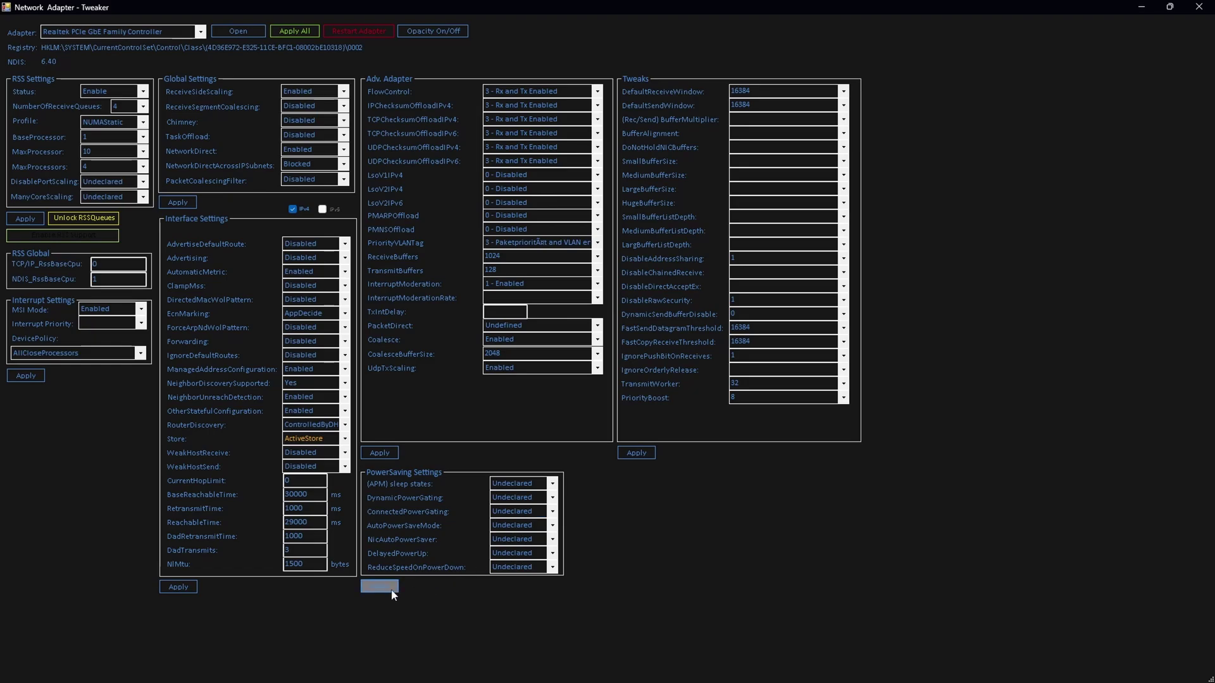
click(1197, 7)
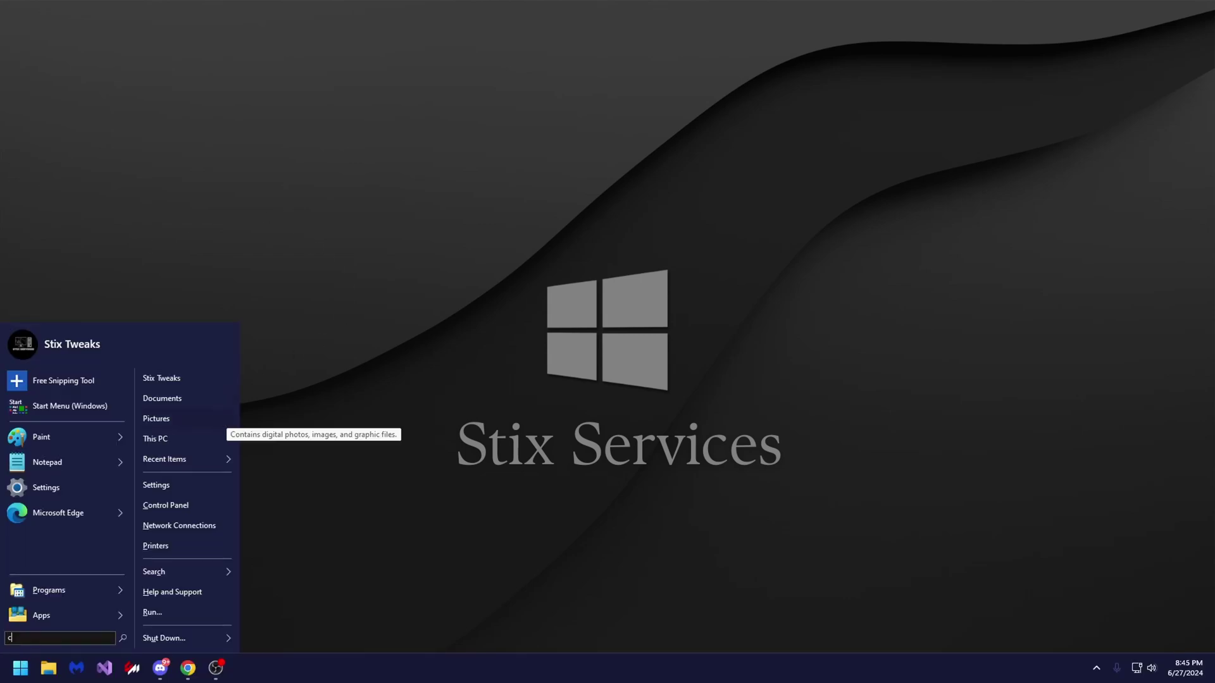
Run 'netsh int udp set global uro=disabled' in an administrator Command Prompt, then close it
click(164, 563)
click(296, 193)
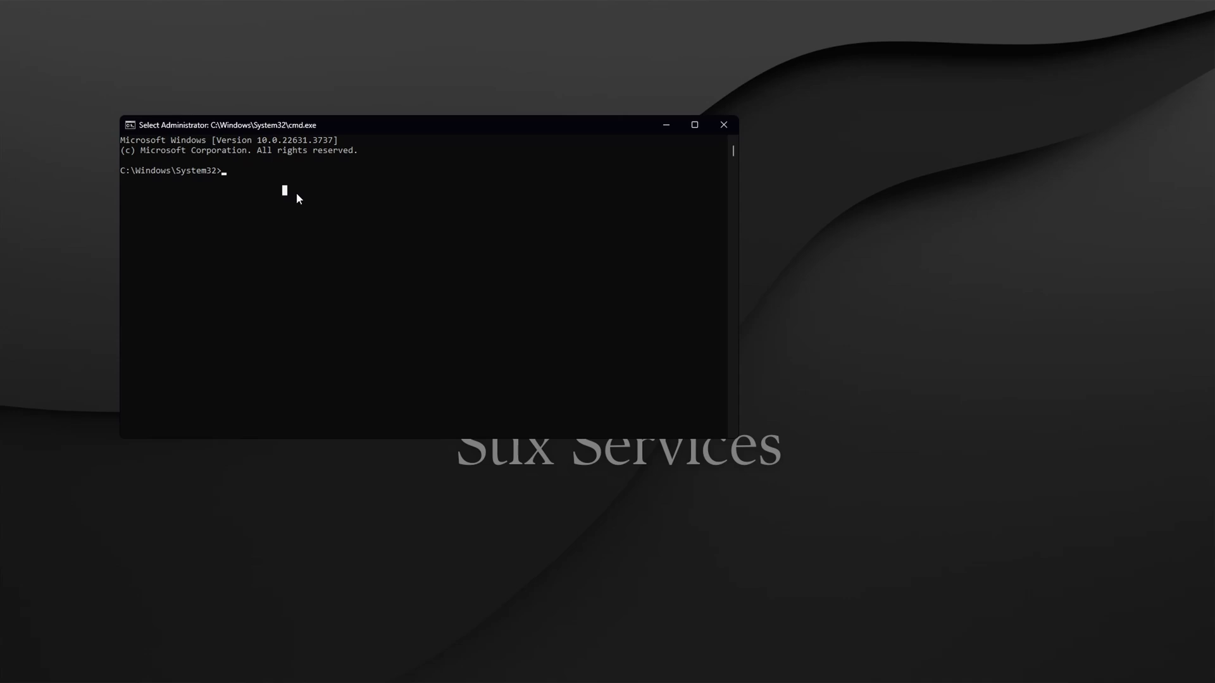
right_click(434, 188)
key(Return)
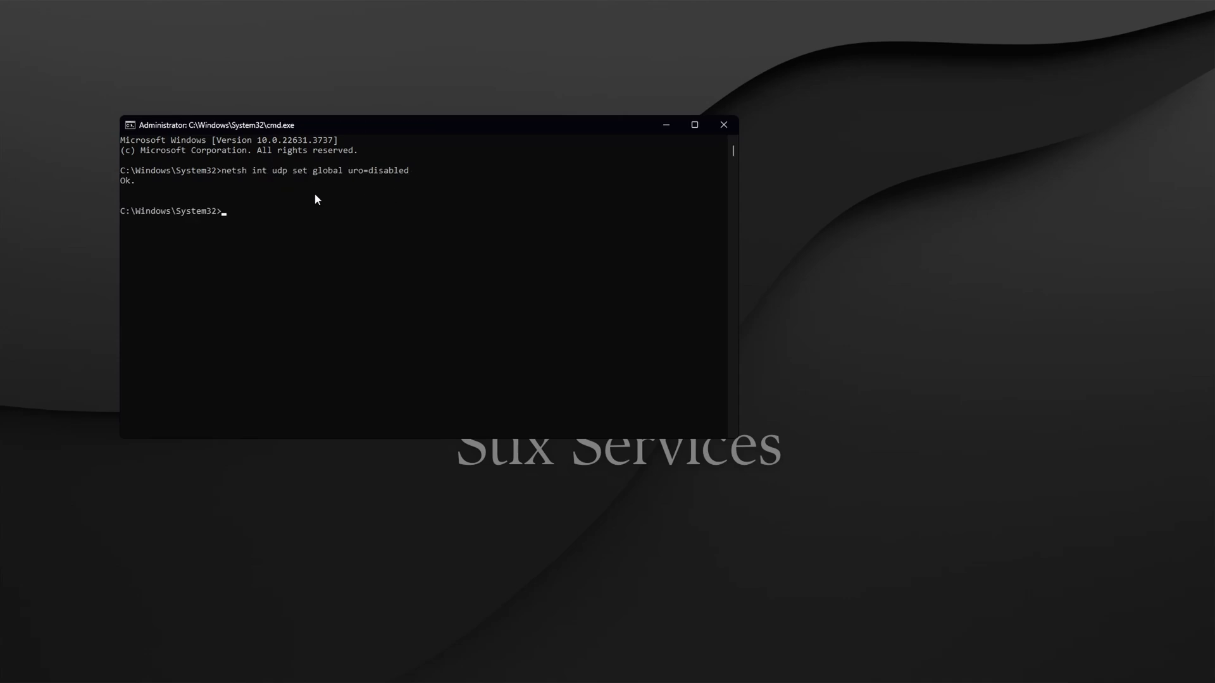
click(203, 204)
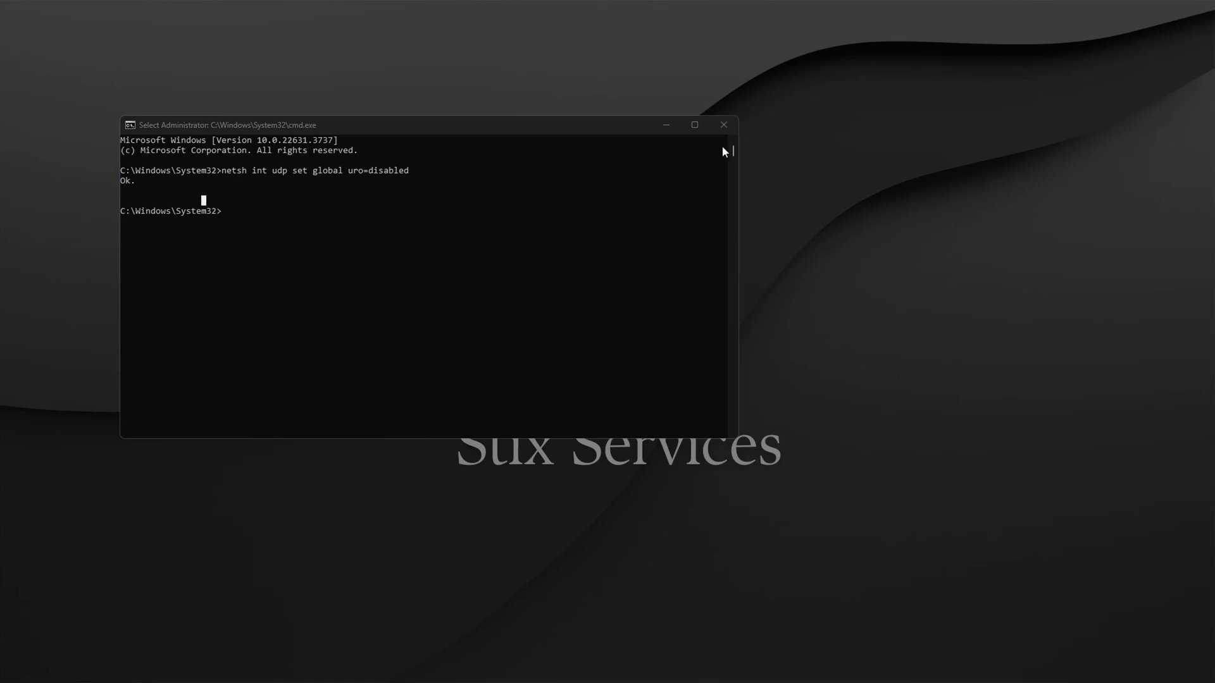
click(725, 125)
Open Registry Editor at the pasted AFD Parameters key path and maximize it
key(super)
text(re)
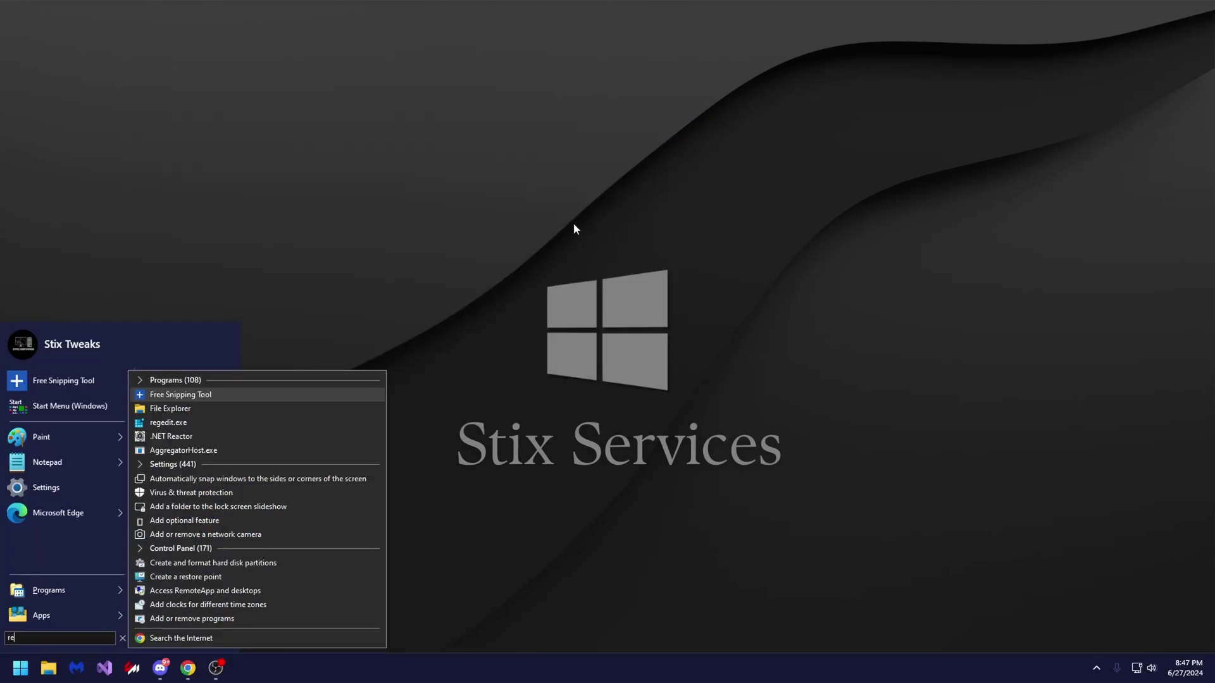
text(g)
click(221, 412)
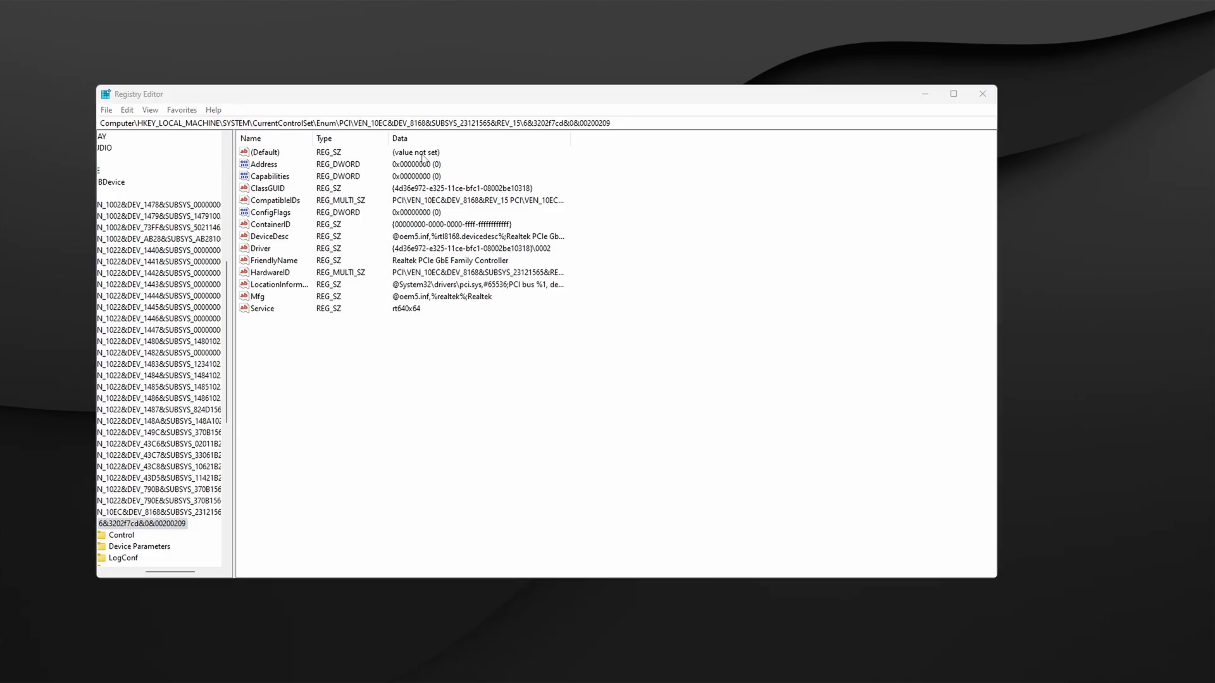
click(661, 122)
text(Computer\HKEY_LOCAL_MACHINE\SYSTEM\CurrentControlSet\Services\AFD\Parameters)
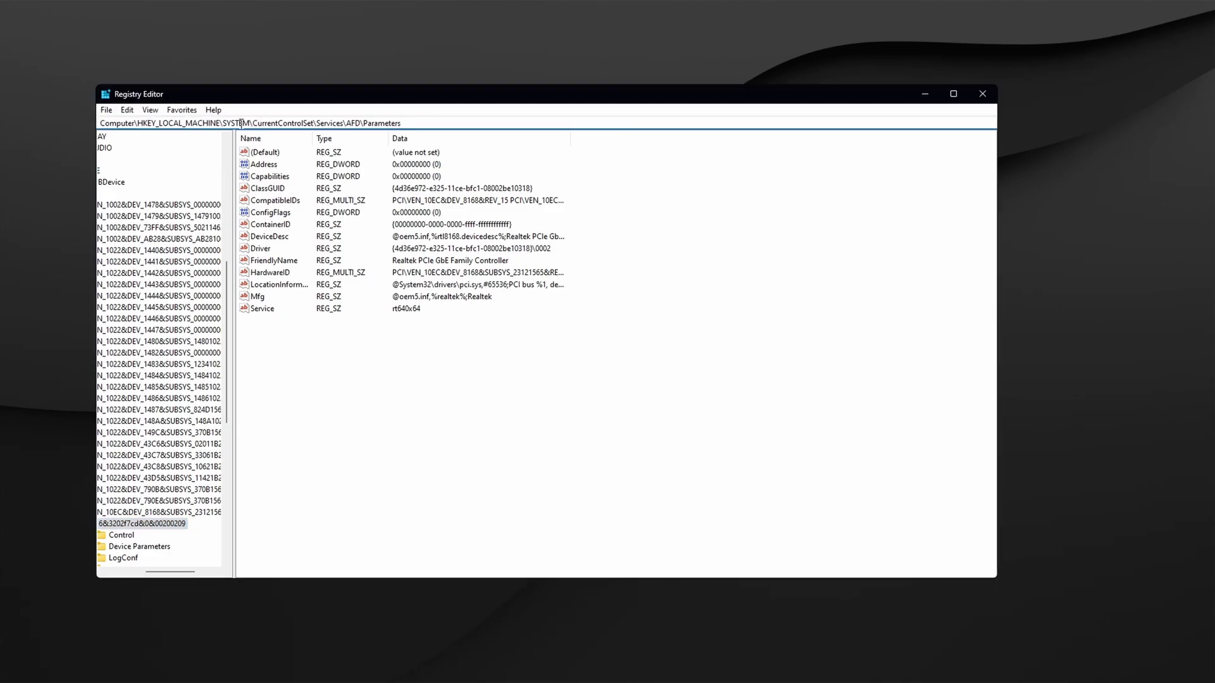
key(Return)
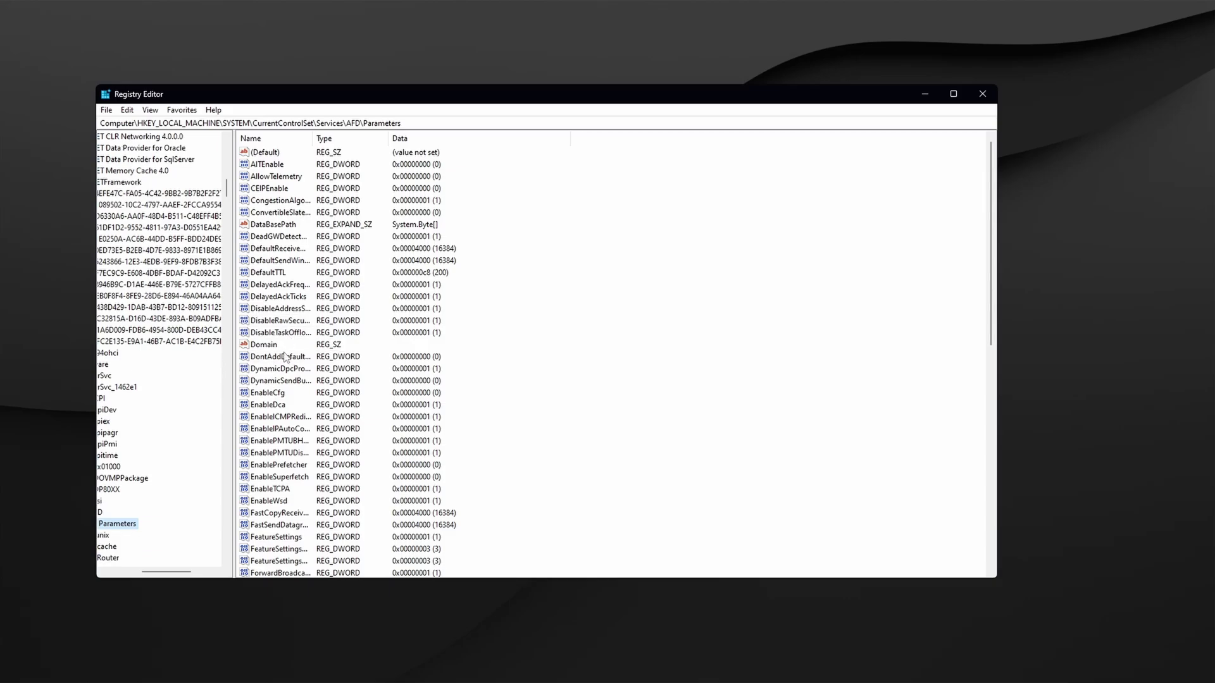
key(super+Up)
Attempt a new DWORD named 'FastSendDatafggramres', dismiss the error, and delete the leftover New Value #1
right_click(469, 373)
mouse_move(499, 376)
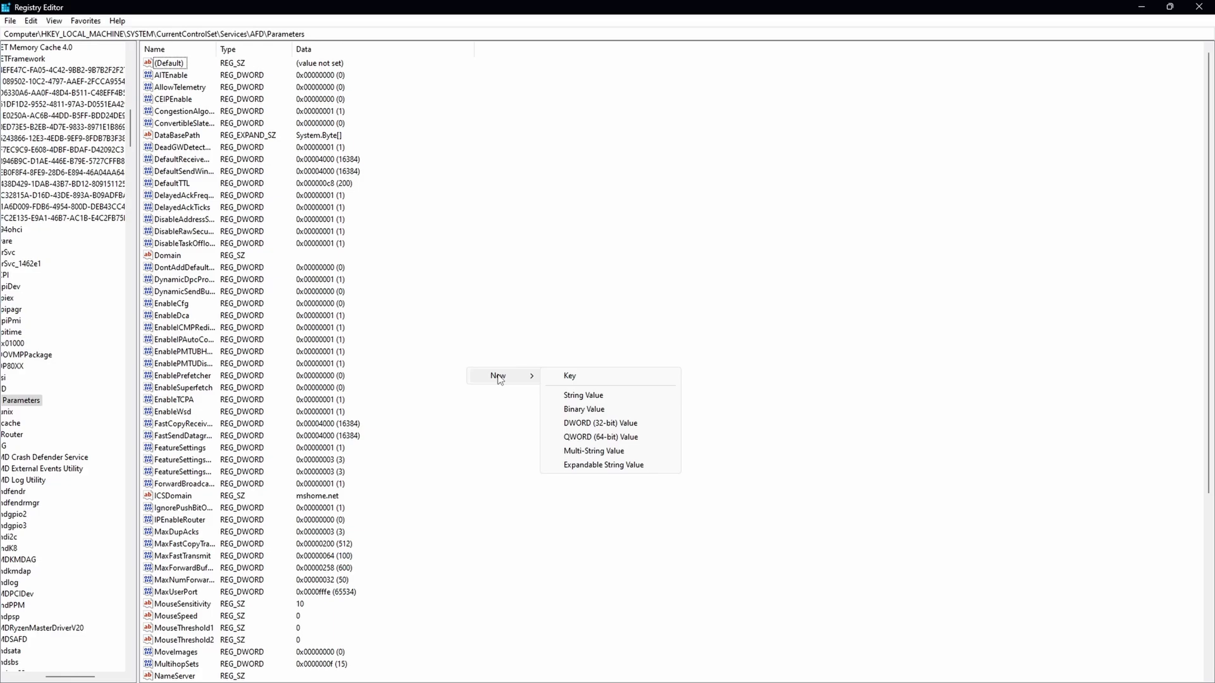
click(598, 428)
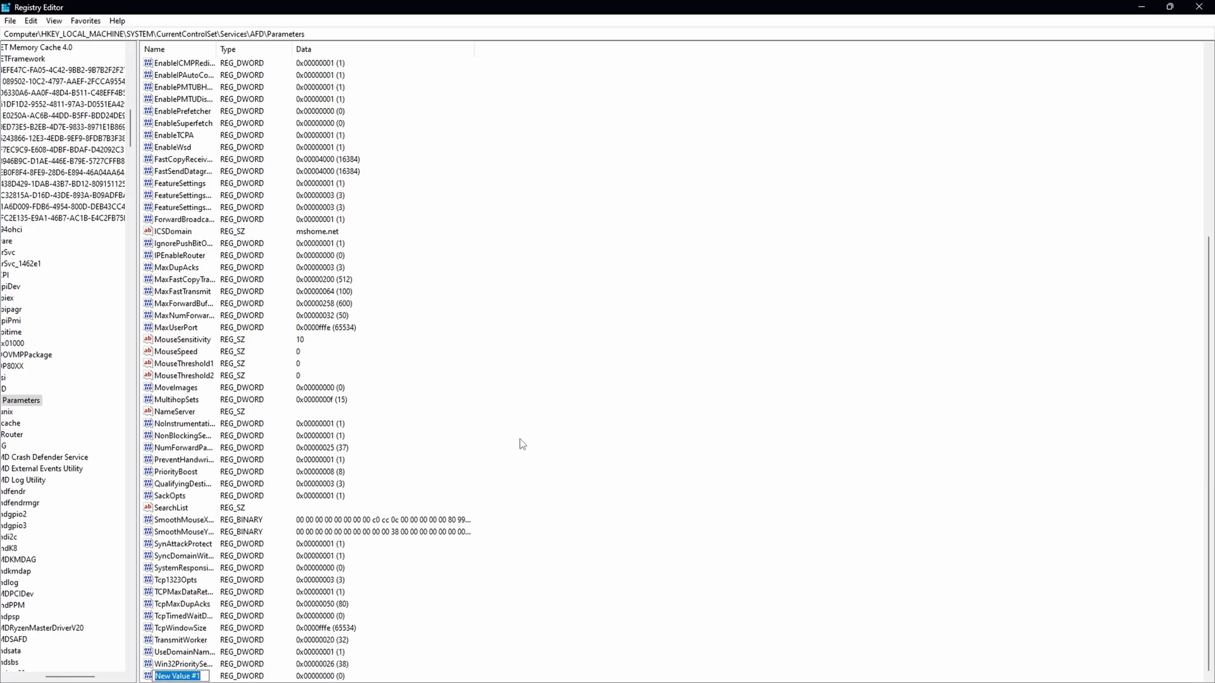
text(Fast)
text(SendDatafg)
text(g)
text(ramTh)
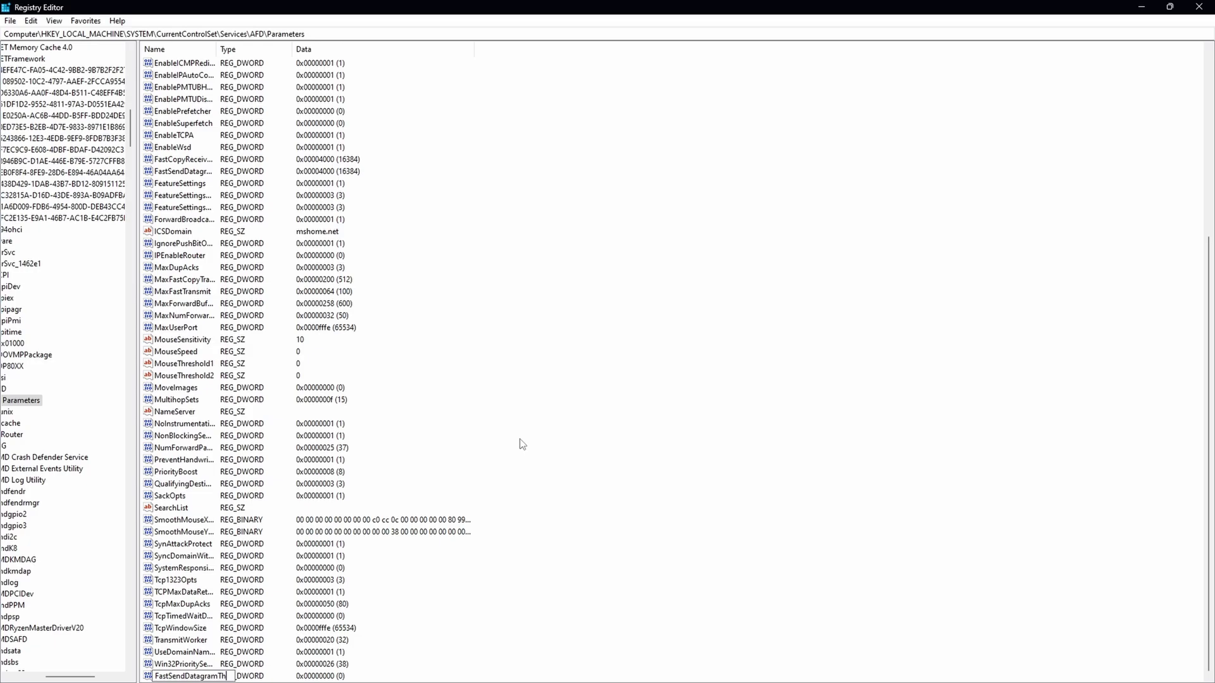
text(reshold)
key(Return)
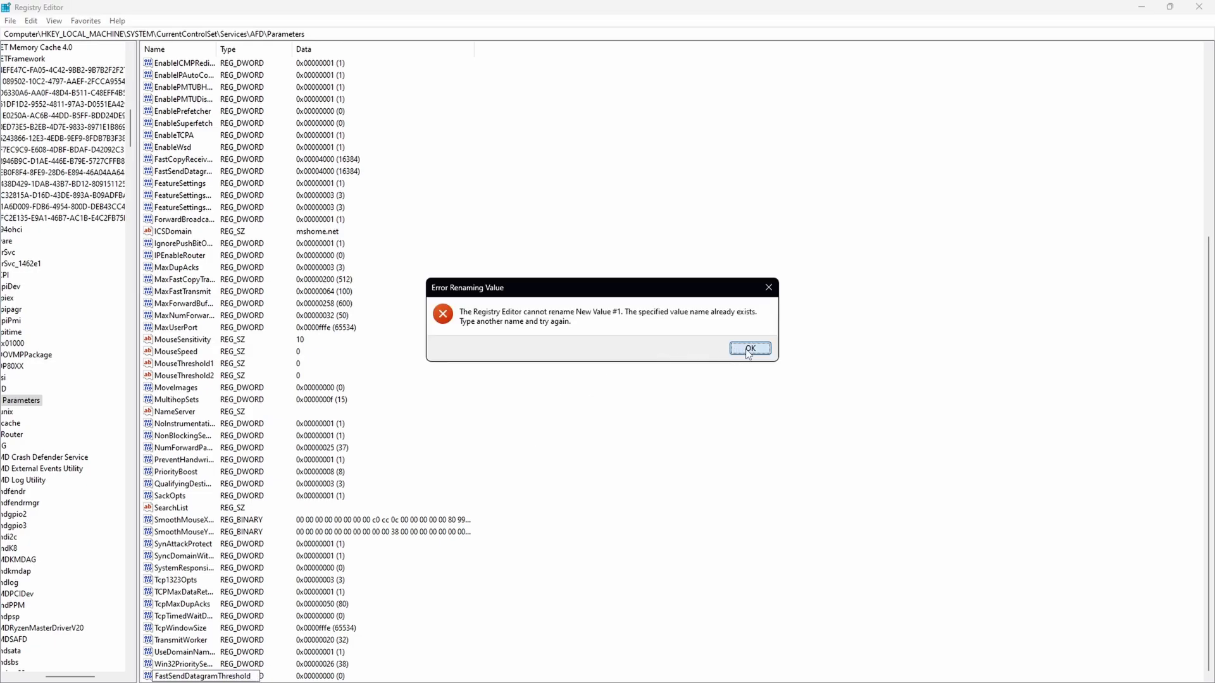
click(749, 349)
right_click(181, 675)
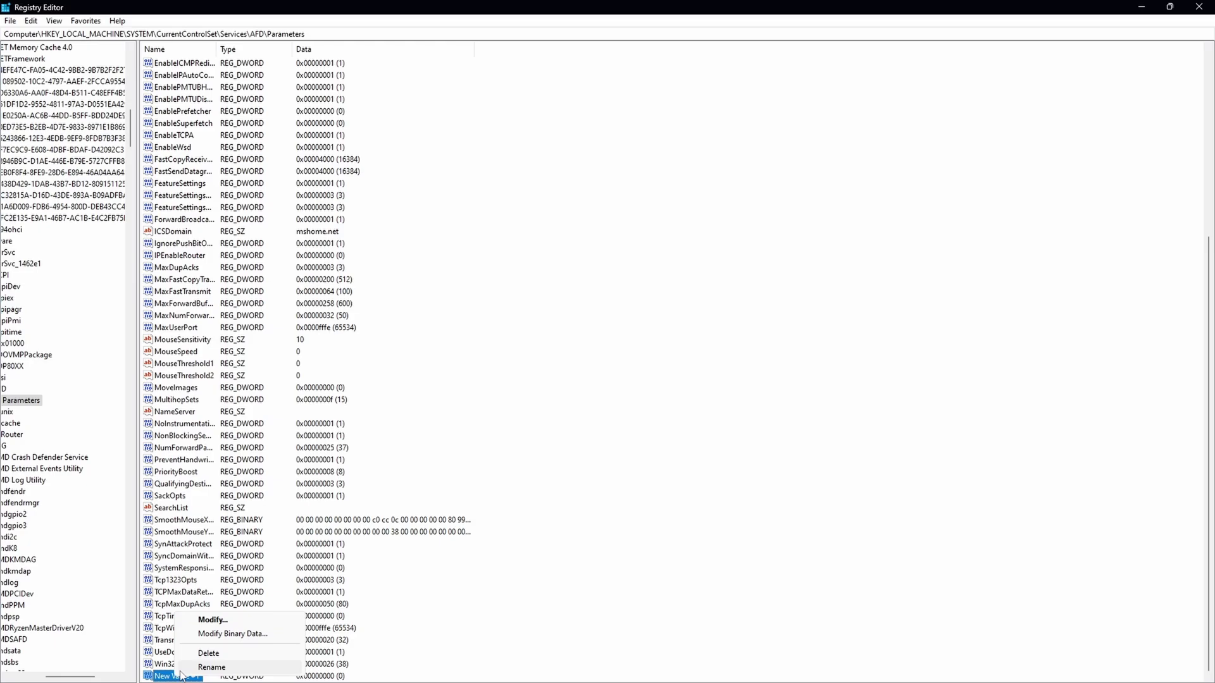
click(209, 653)
click(702, 352)
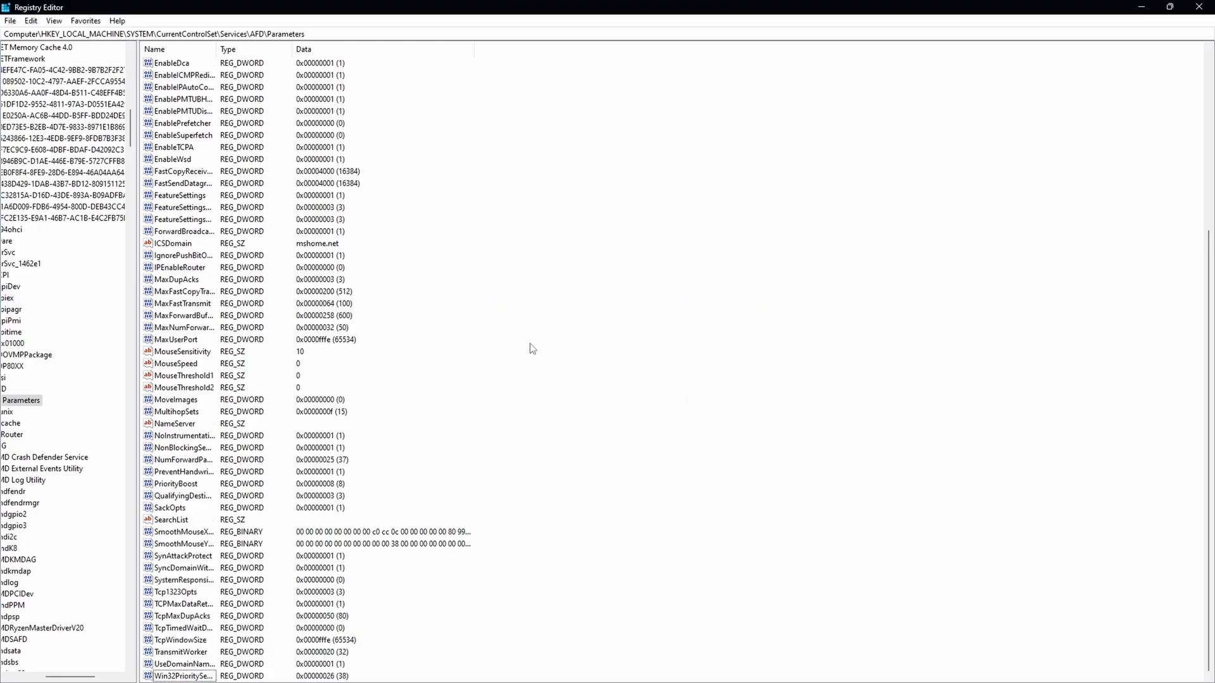
Change FastSendDatagramThreshold from 16384 to decimal 409600
double_click(172, 183)
click(150, 137)
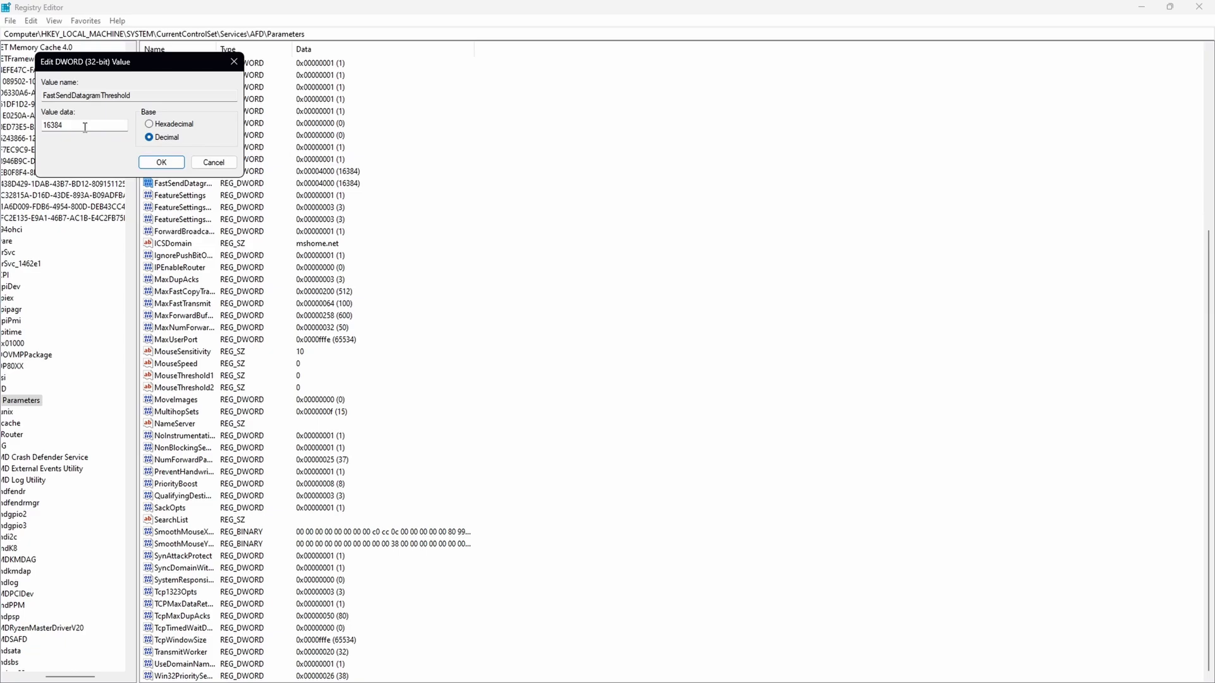
drag(84, 127, 43, 122)
text(409600)
click(159, 163)
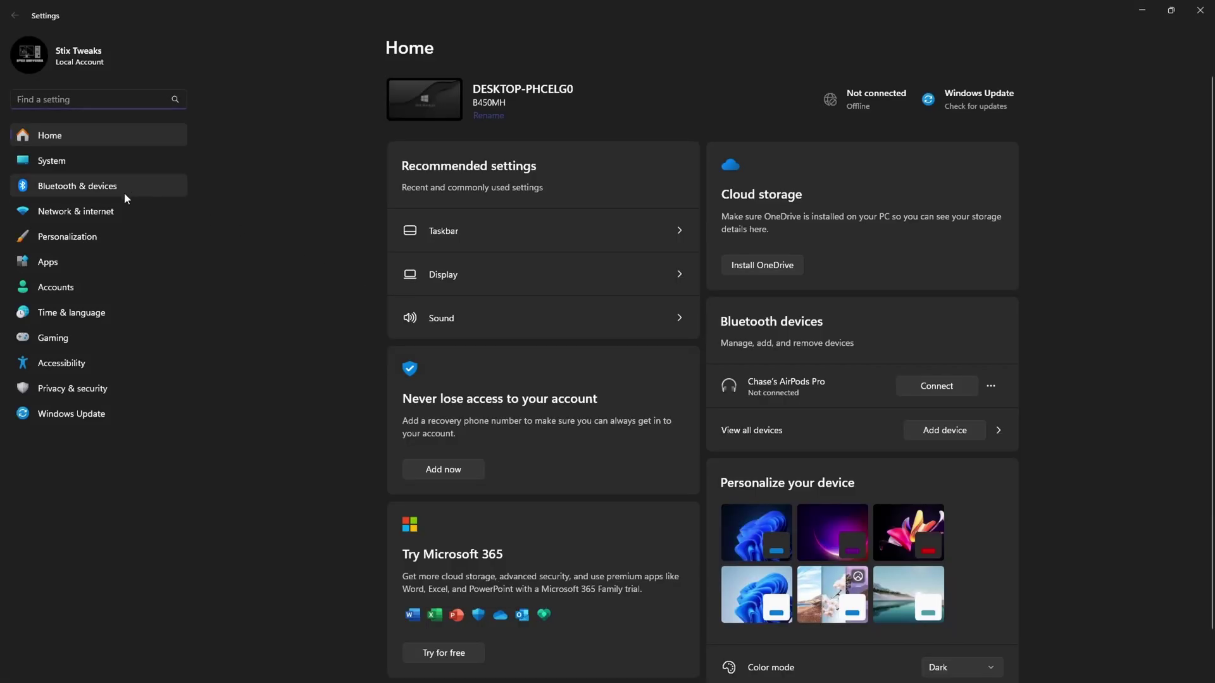
Turn Metered connection on for Ethernet under Network & internet, then close Settings
click(116, 211)
click(568, 108)
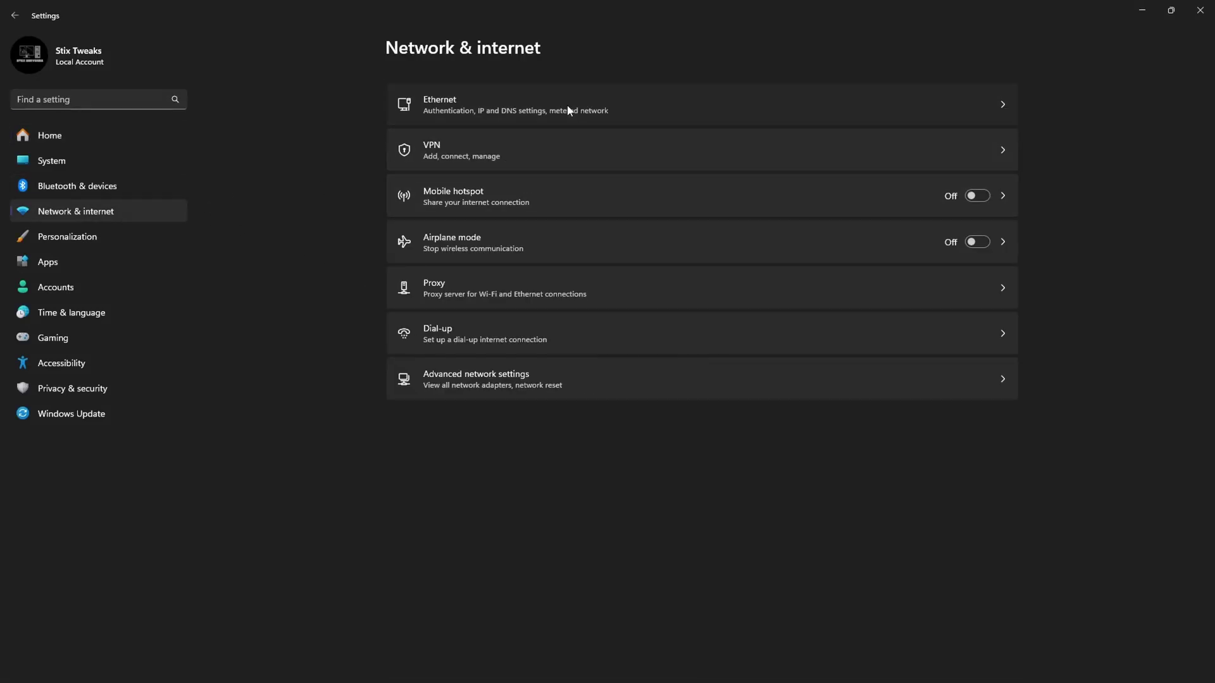
click(975, 311)
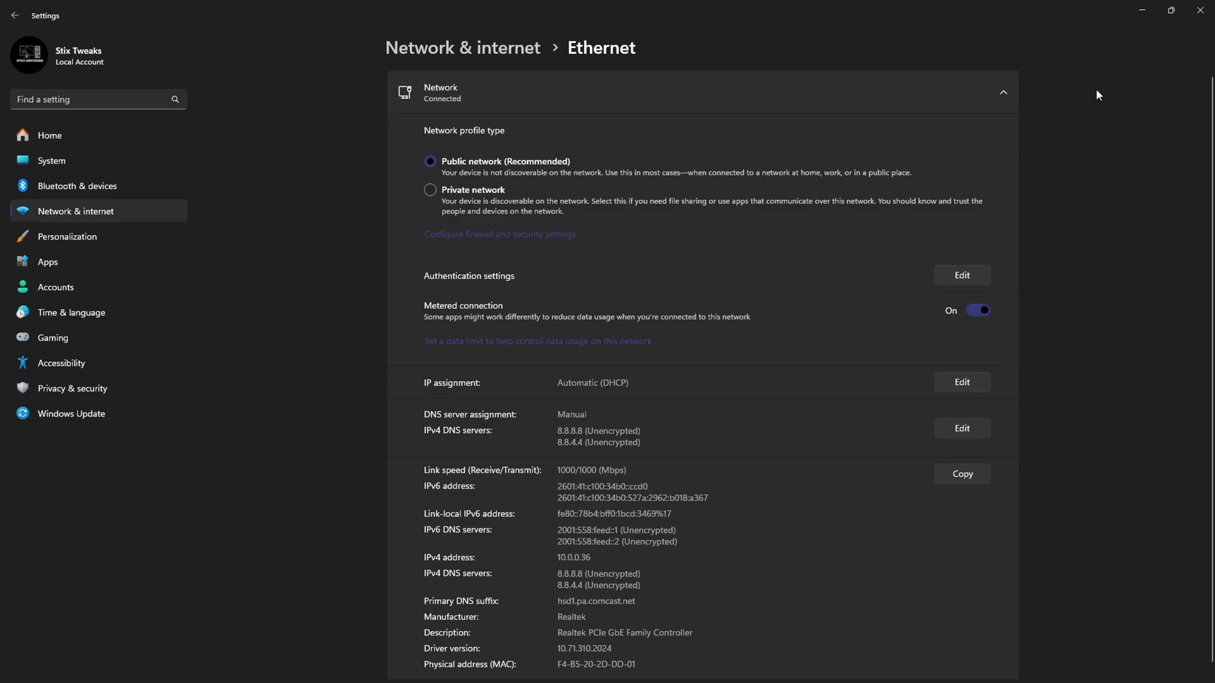
click(1200, 7)
key(super)
Open Control Panel's Network Connections via Network and Sharing Center and right-click the Ethernet adapter
text(control)
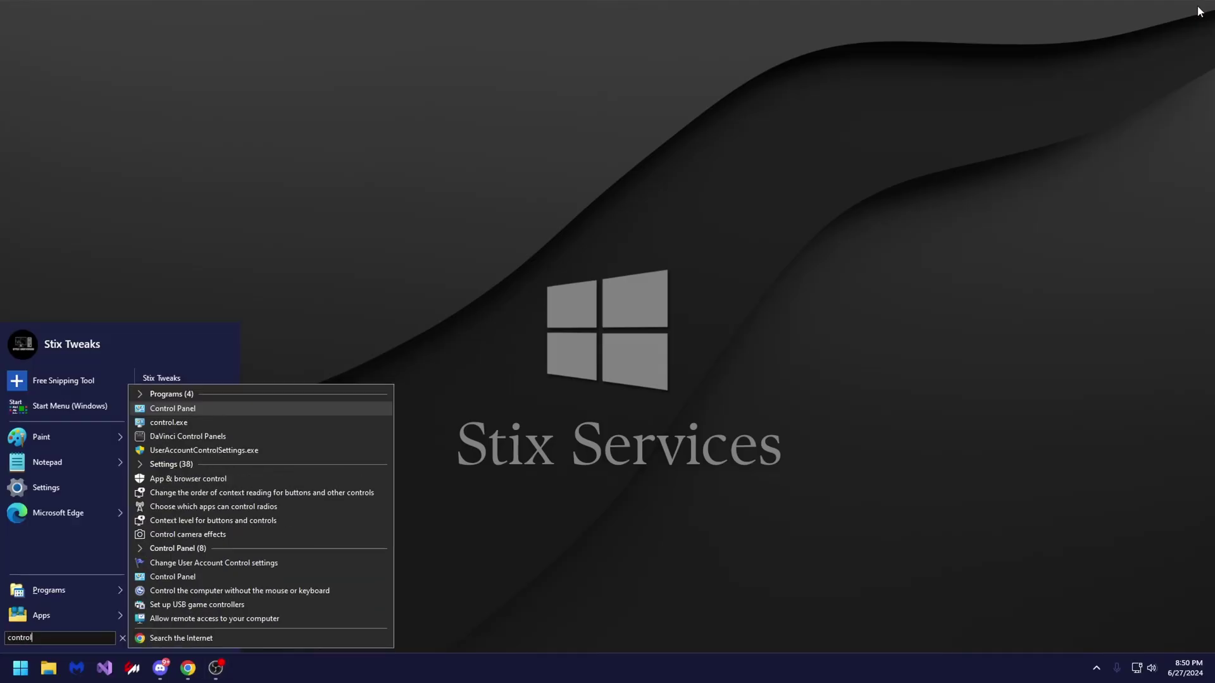
click(233, 408)
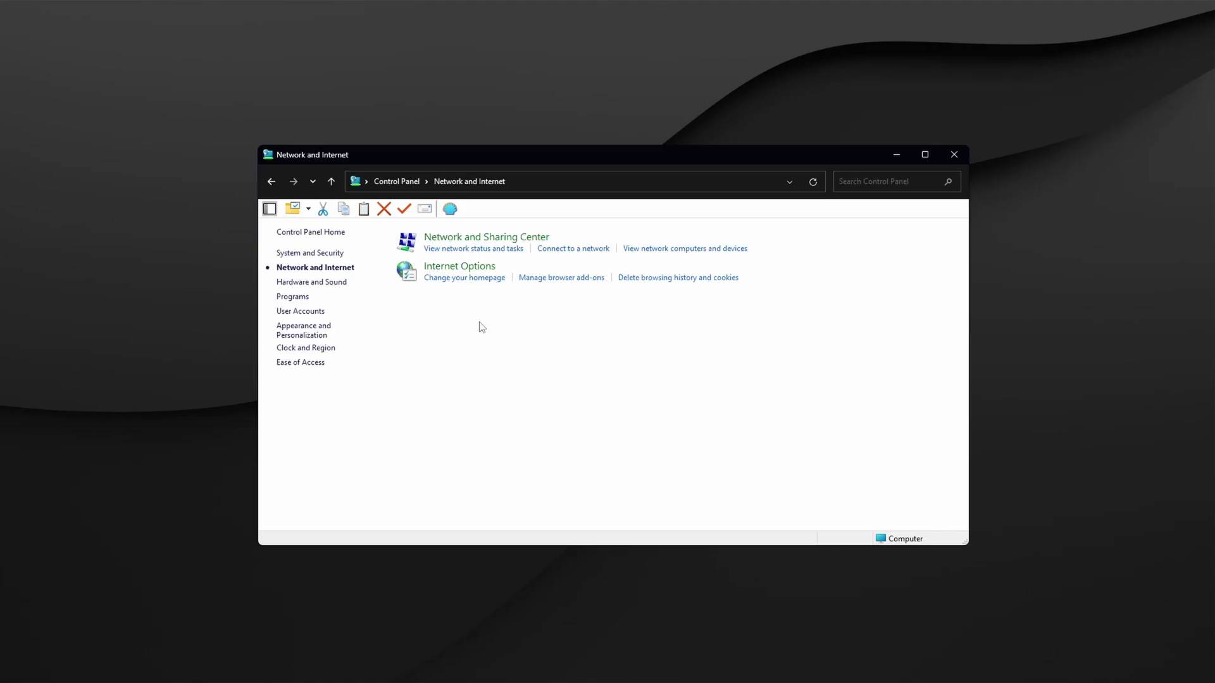
click(466, 241)
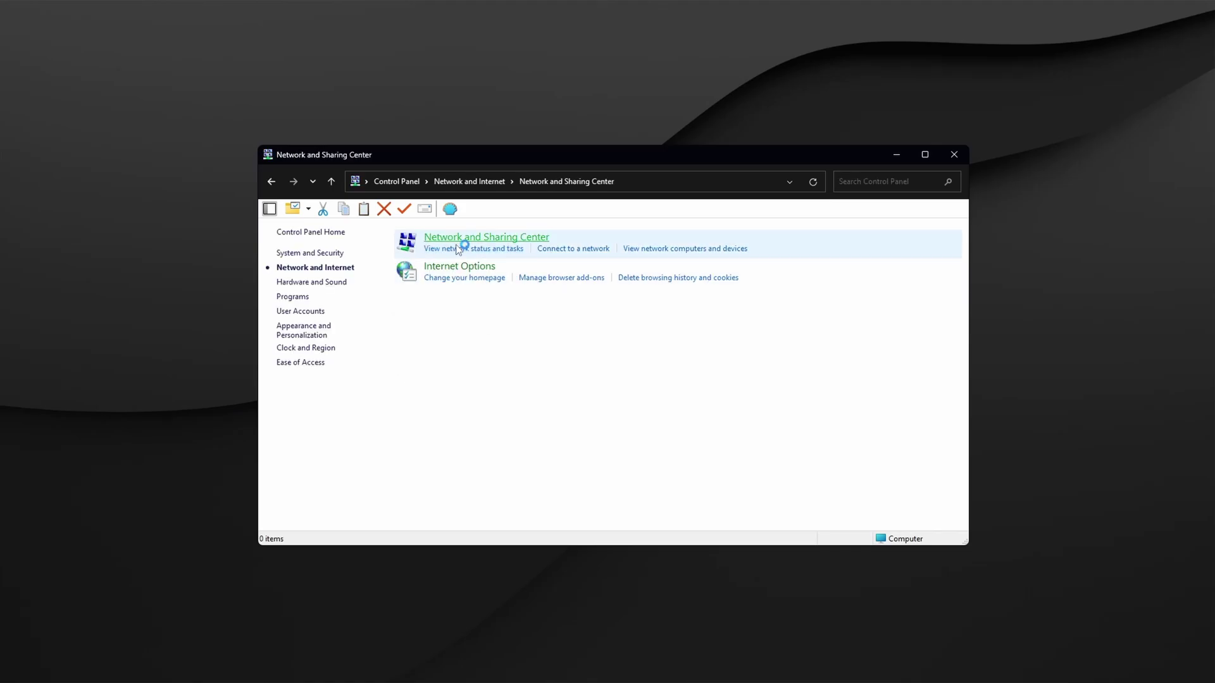
click(317, 255)
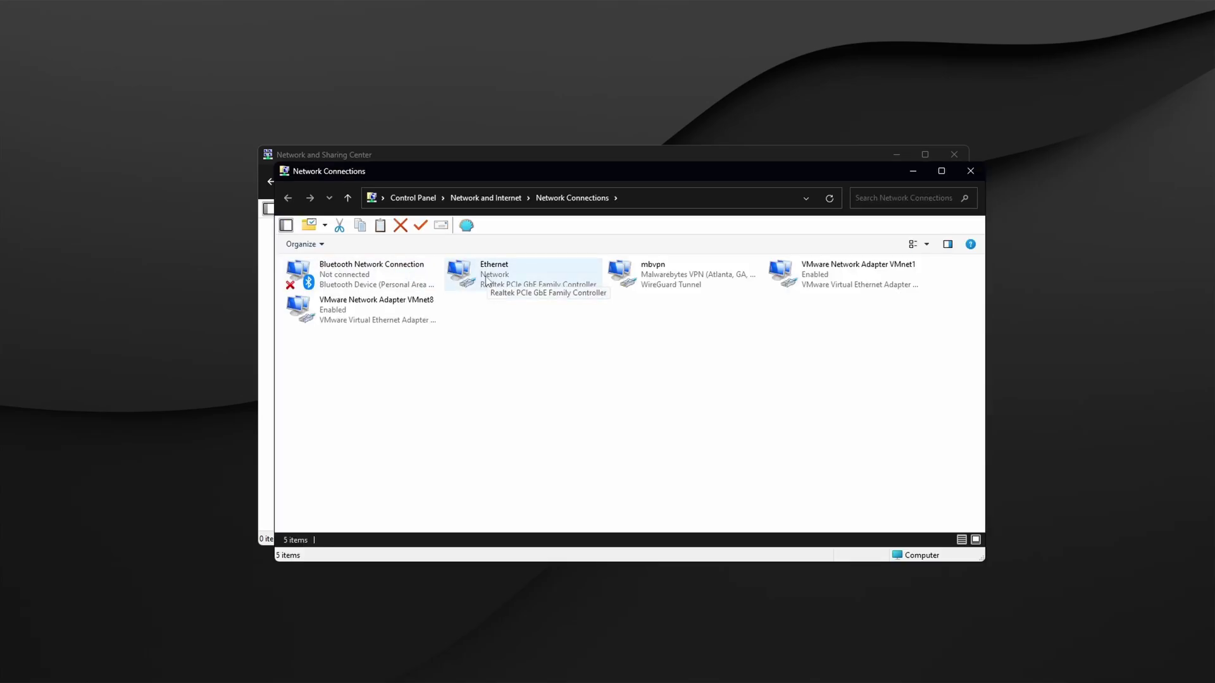
click(487, 279)
right_click(486, 278)
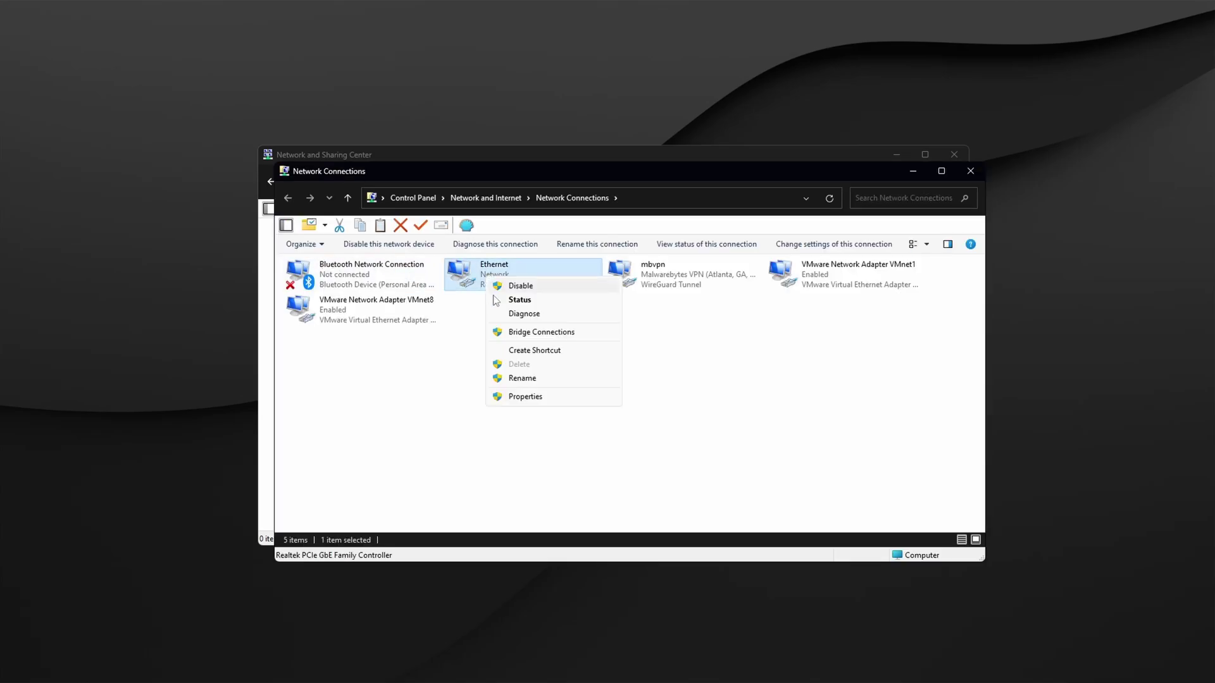
Uncheck VMware Bridge, File and Printer Sharing, LLDP and Link-Layer Topology items in Ethernet Properties, then OK
click(531, 398)
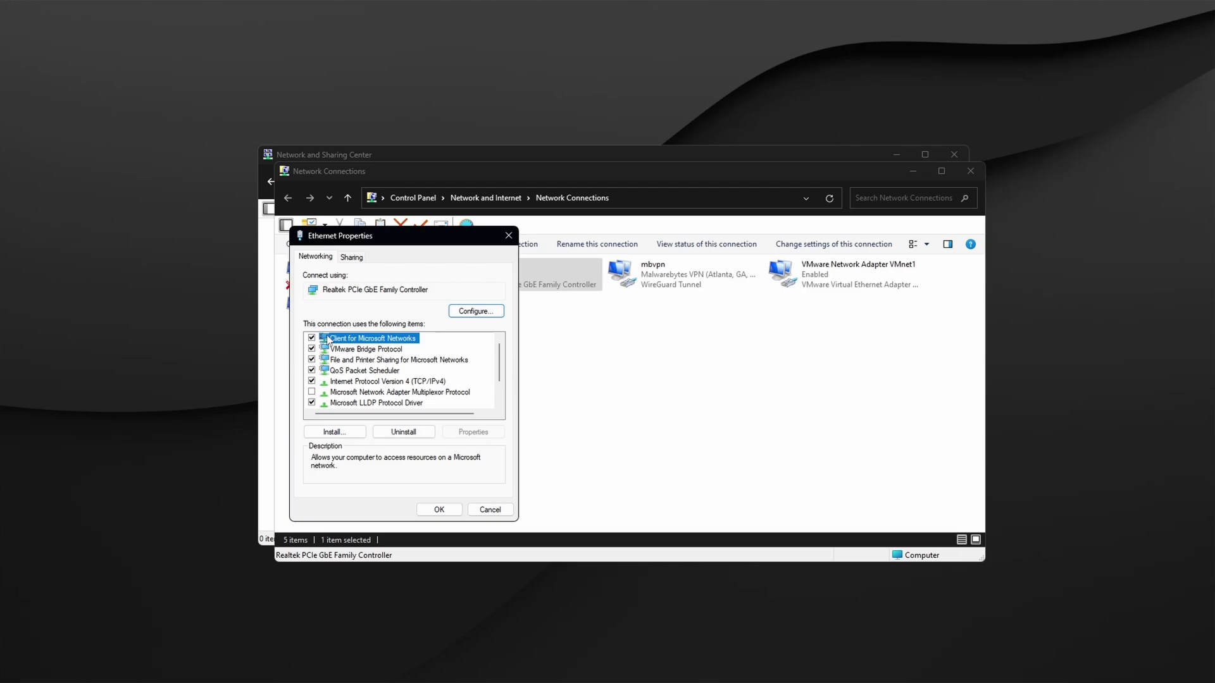
click(311, 348)
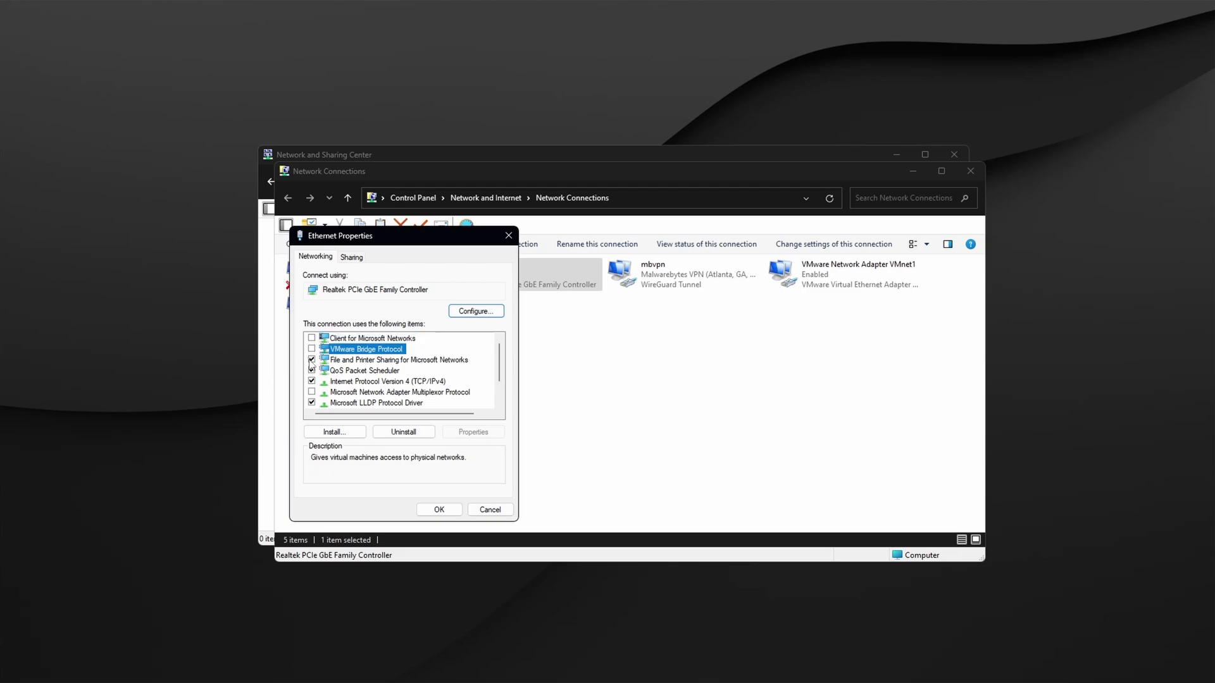
click(310, 363)
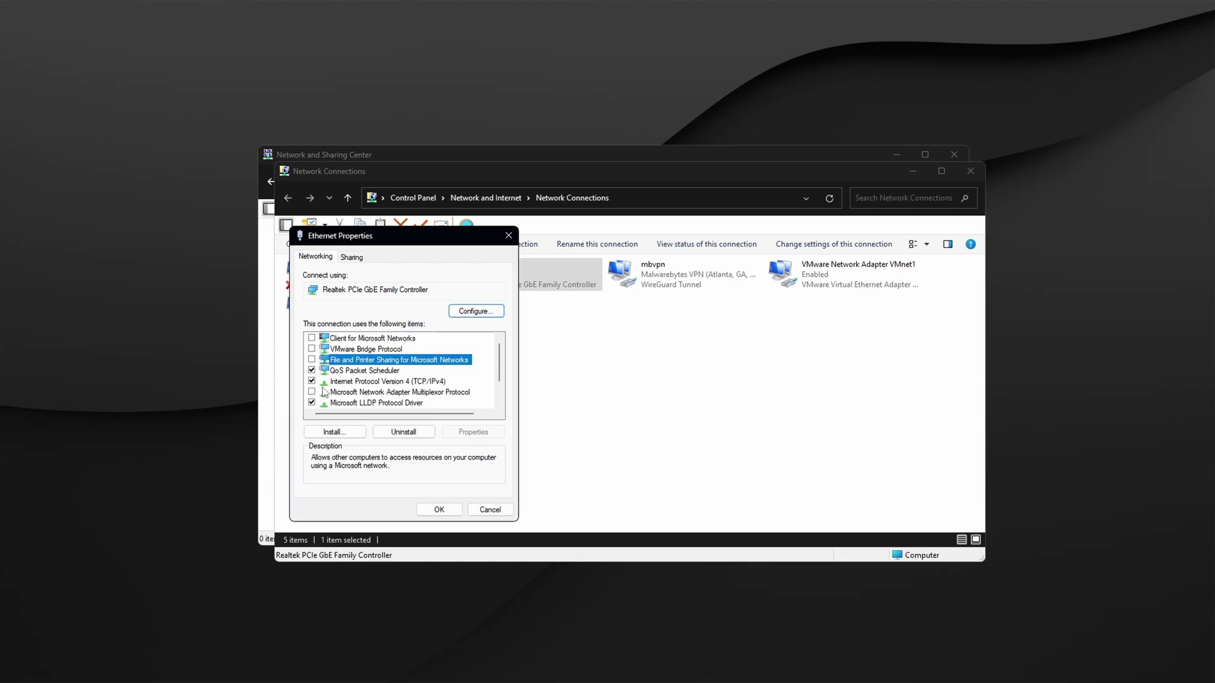
scroll(324, 392, down, 1)
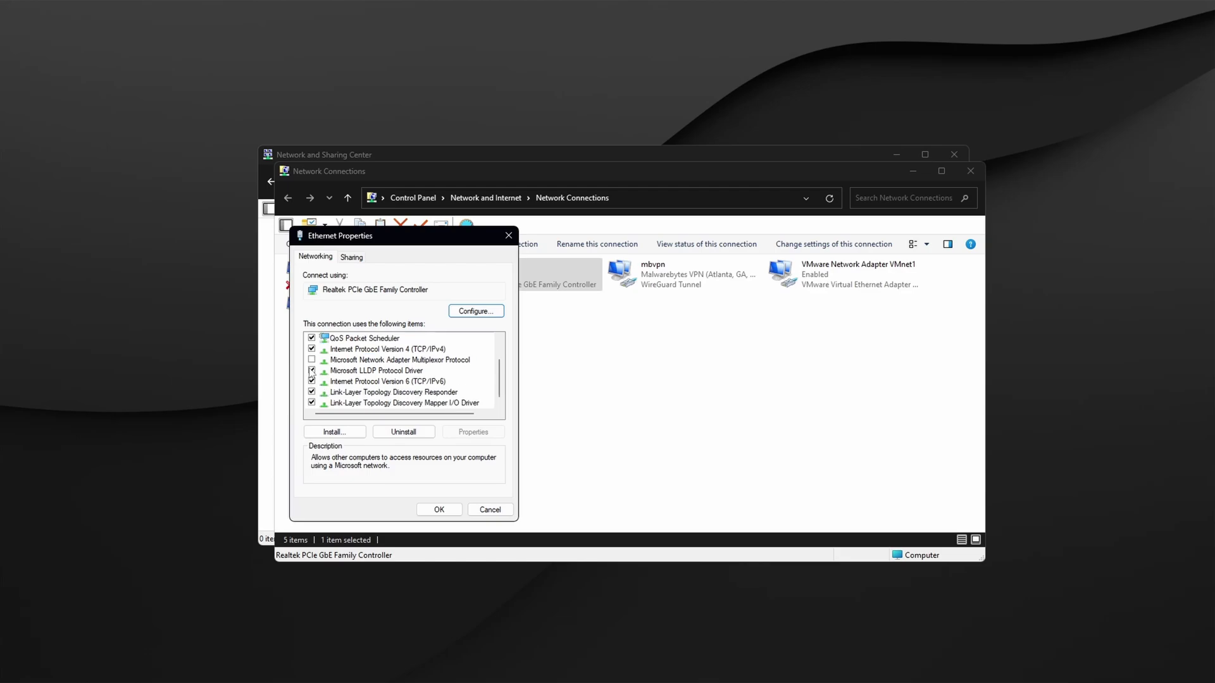
click(311, 371)
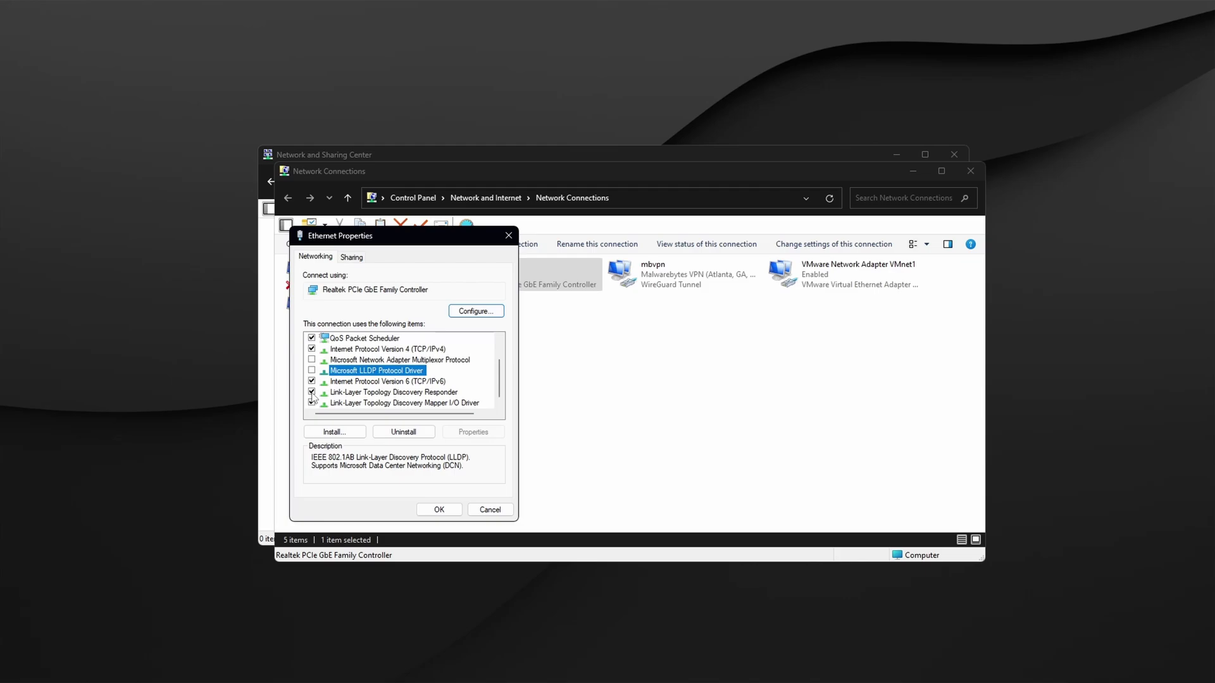
click(311, 393)
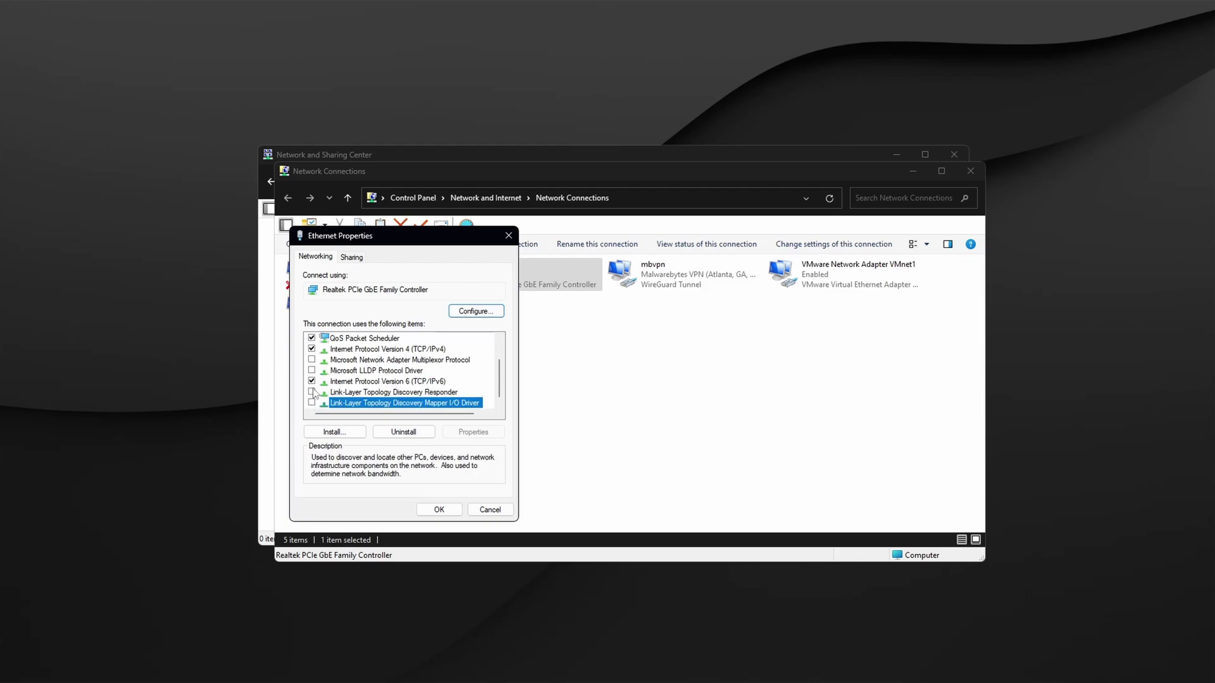
click(439, 509)
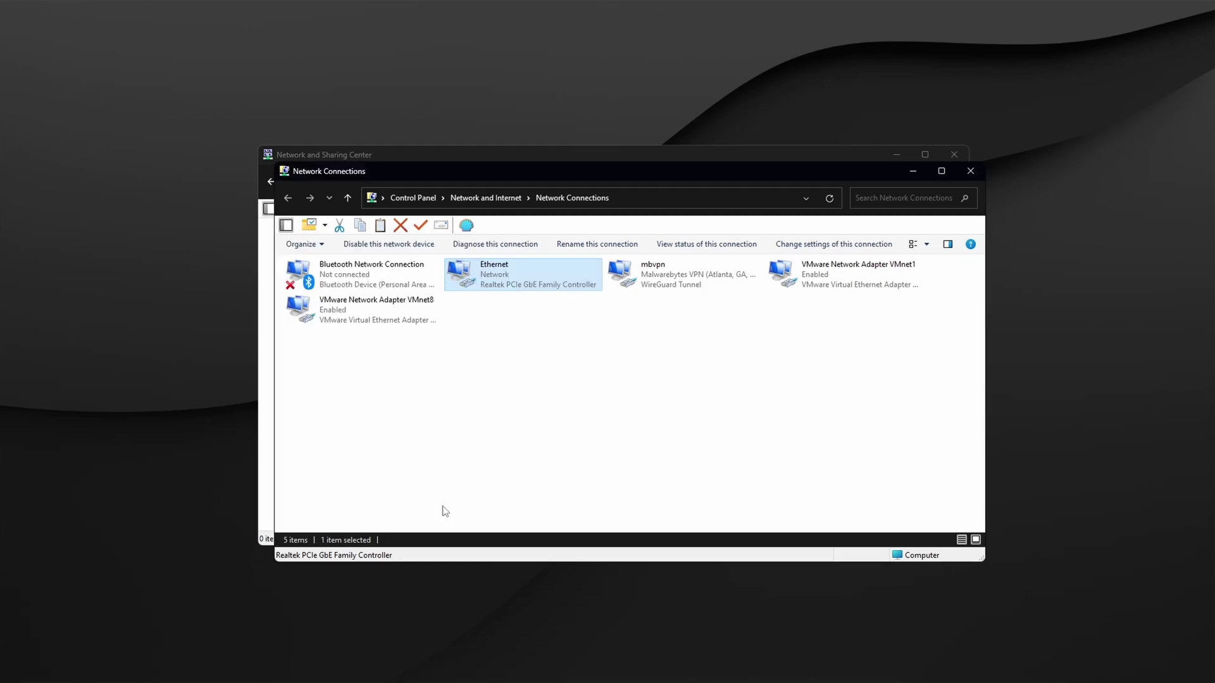
Reopen Ethernet Properties and open TCP/IPv4, showing DNS servers 8.8.8.8 and 8.8.4.4
click(508, 285)
right_click(508, 285)
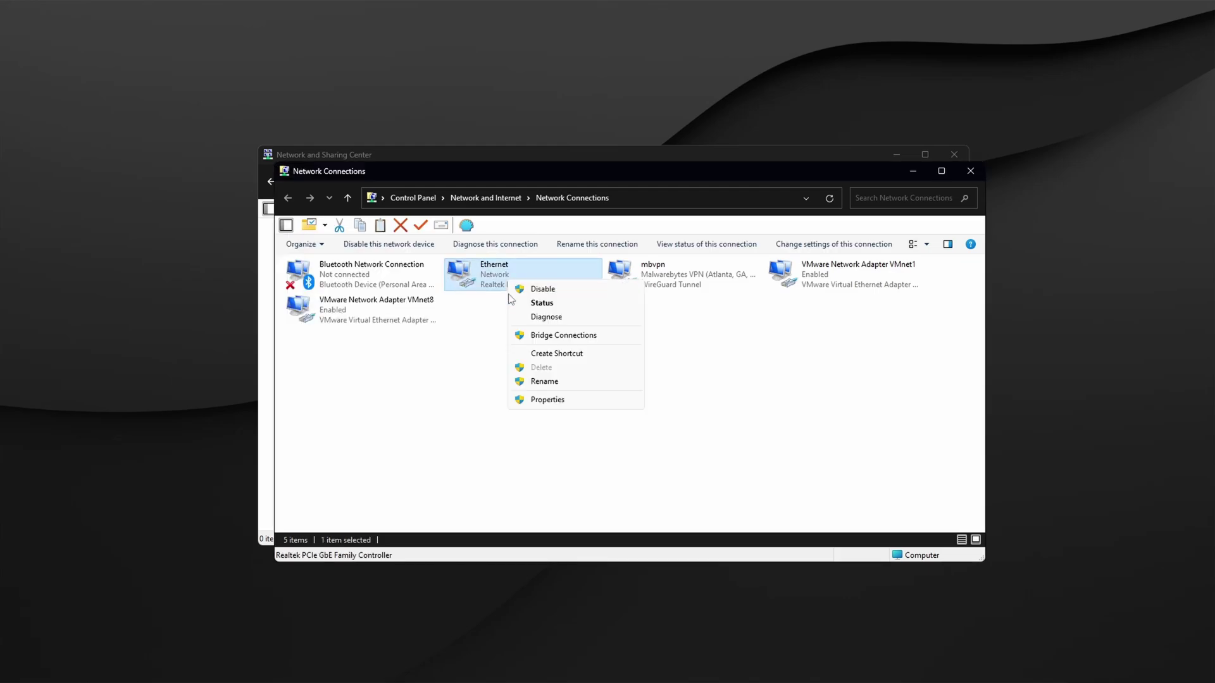
click(549, 406)
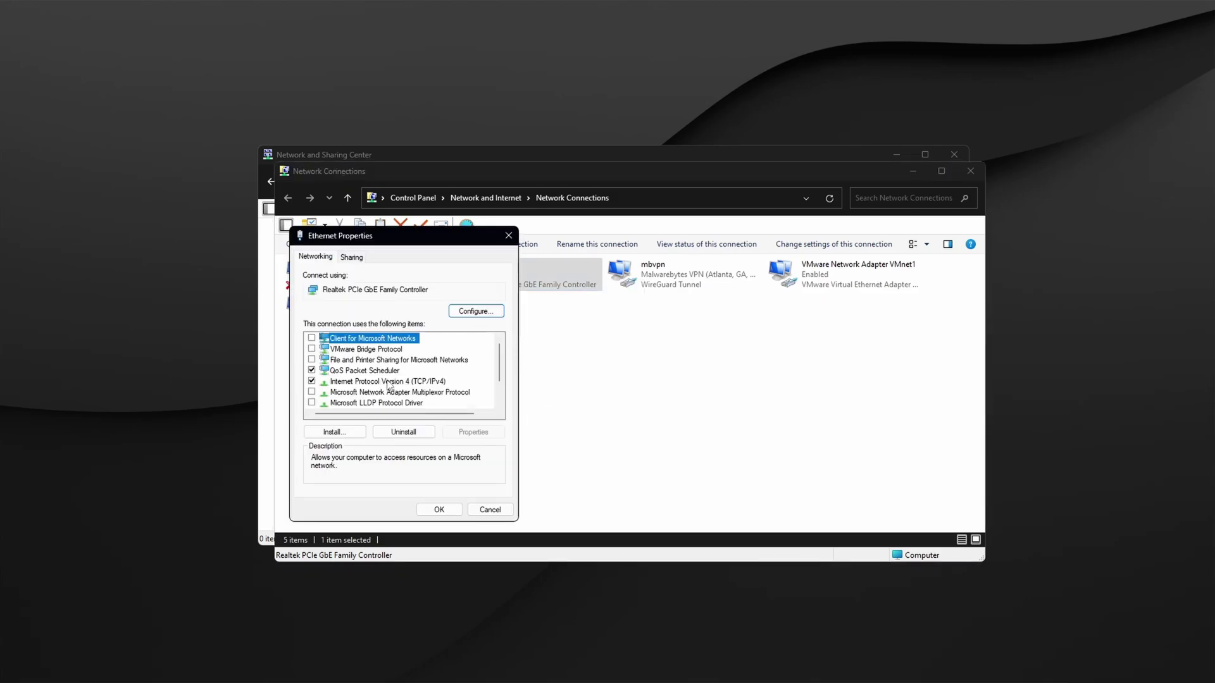
double_click(389, 381)
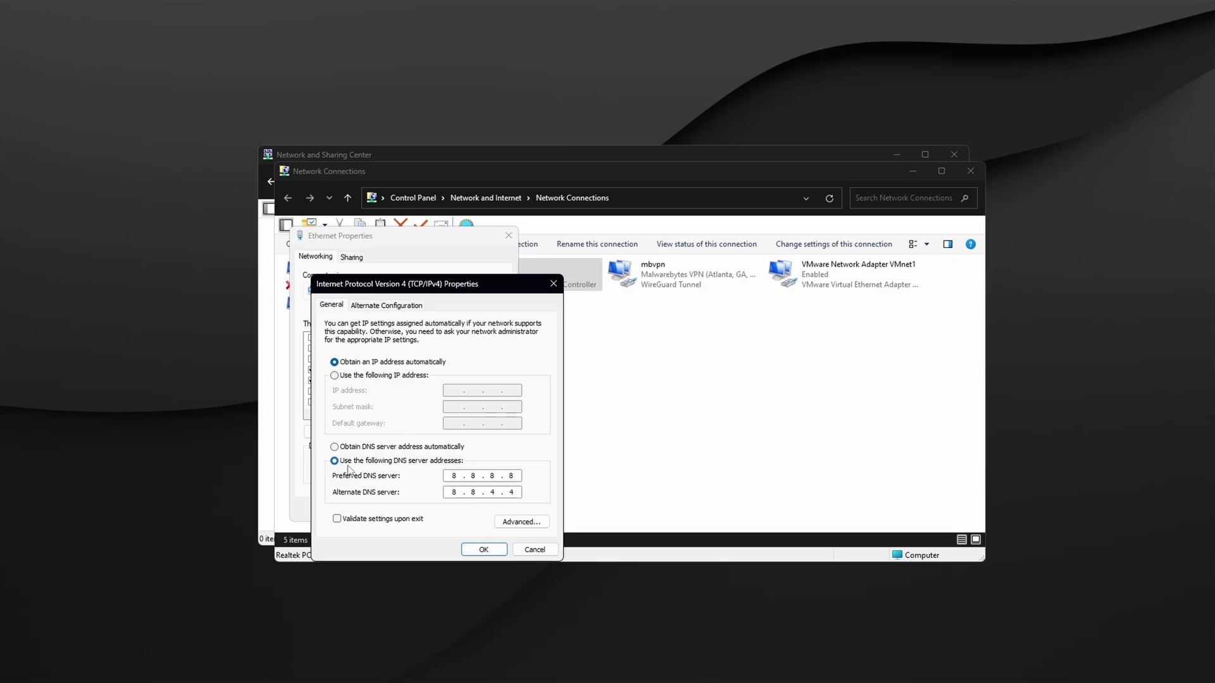
Launch Command Prompt as administrator from the Start search
key(super)
text(cm)
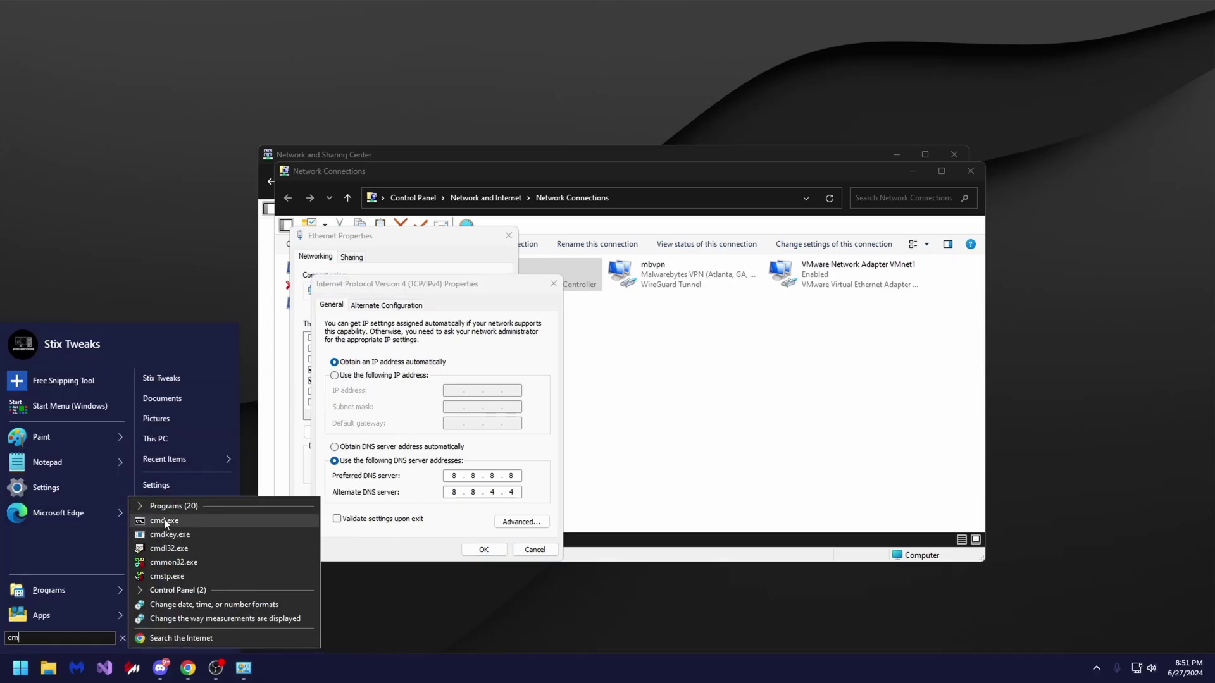
click(165, 521)
click(253, 139)
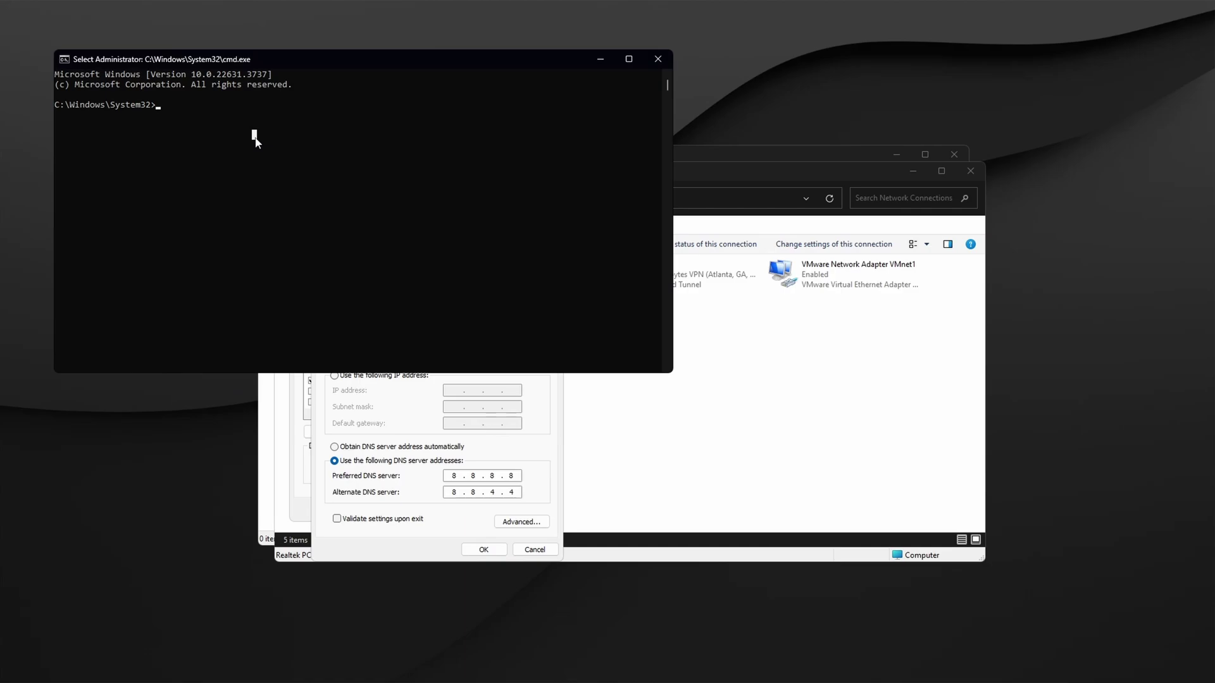
Ping 1.1.1.1 and 8.8.8.8 to compare response times, then close the window
text(ping)
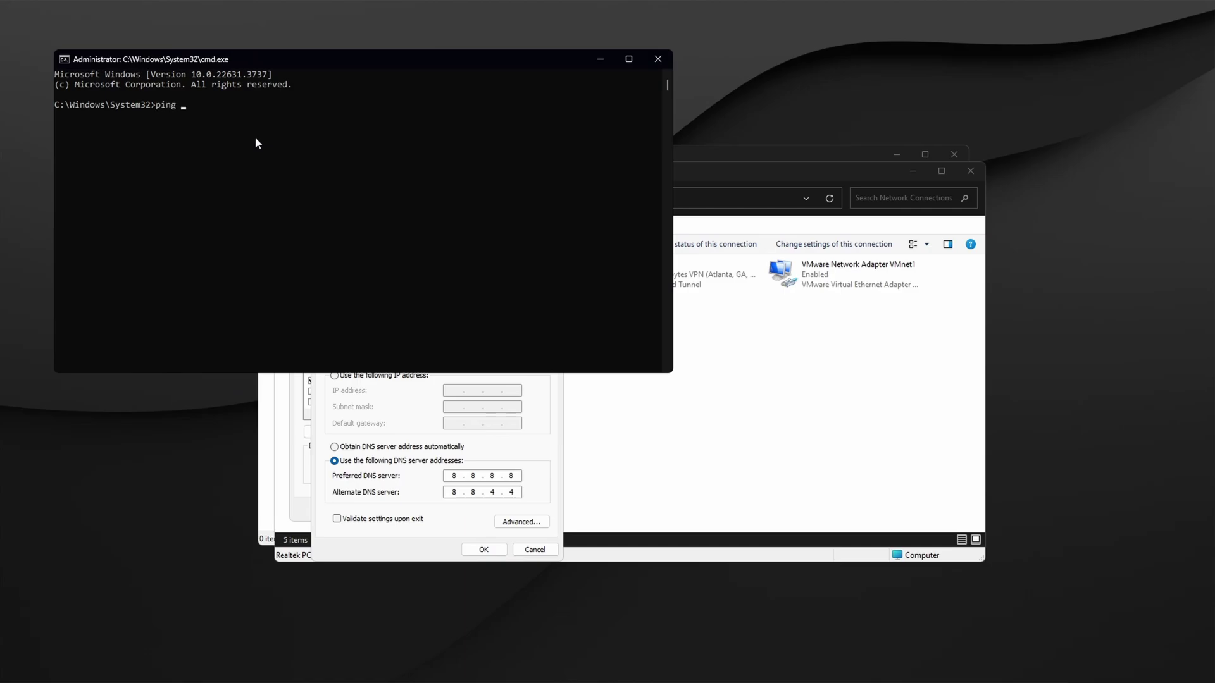
text(11.1.1)
text(.1)
key(Return)
text(ping 8.8.8.8)
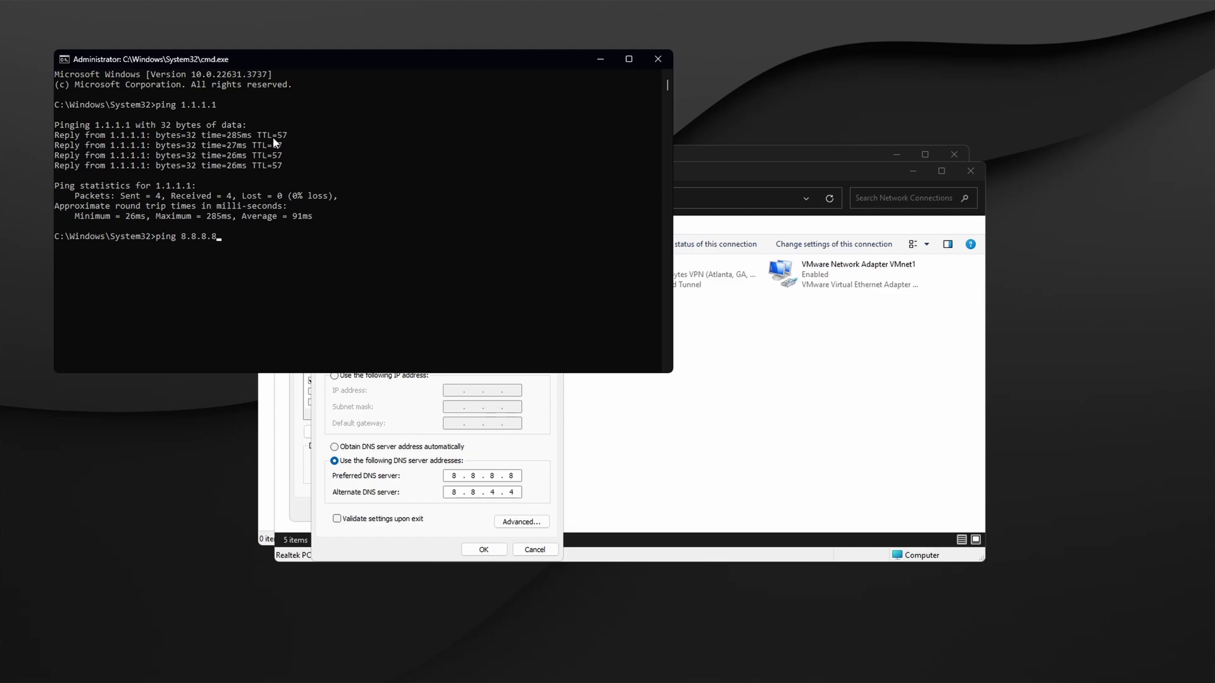
key(Return)
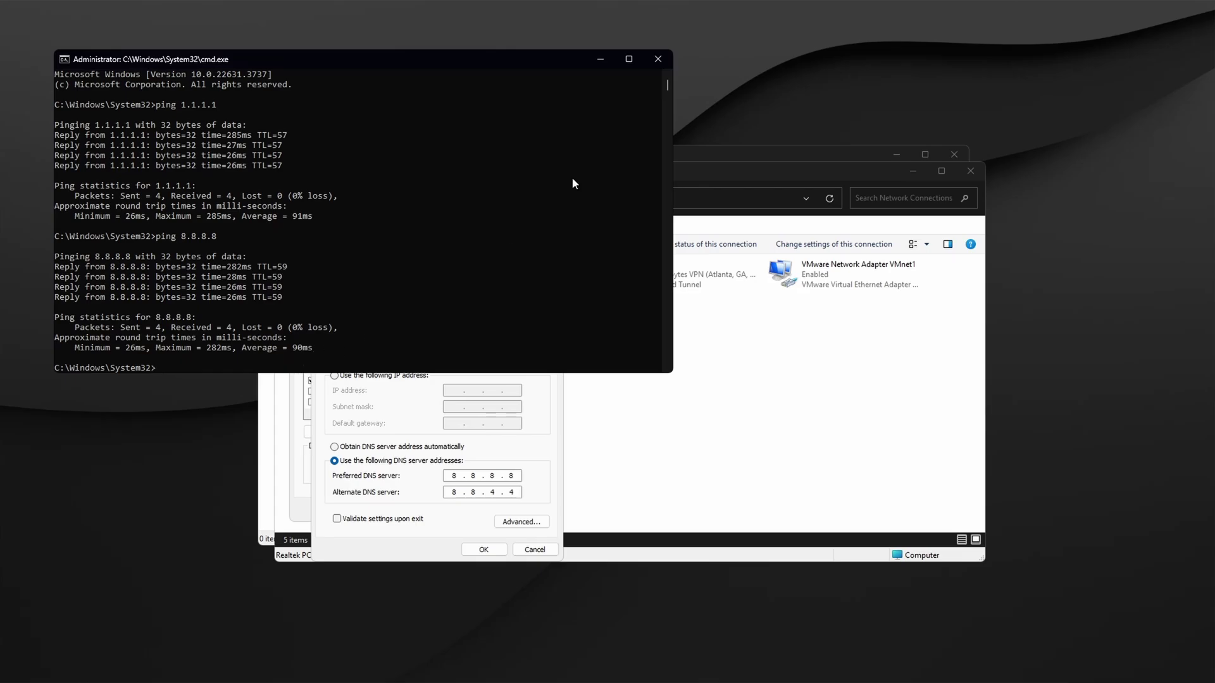
click(658, 59)
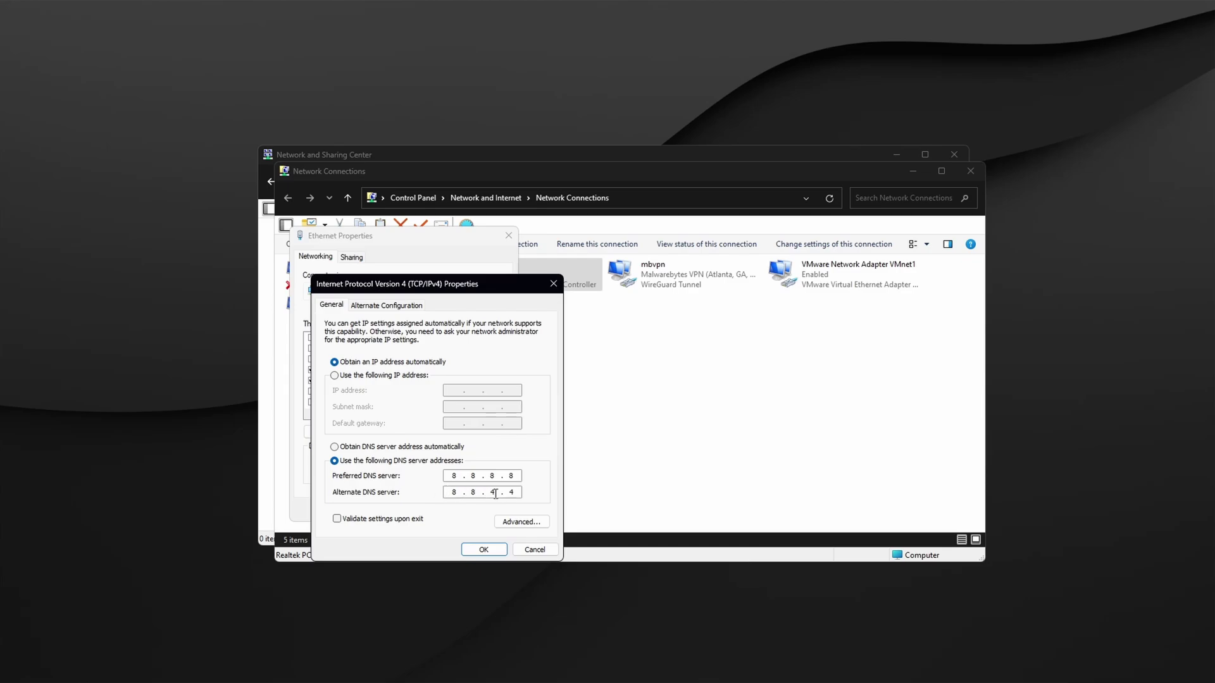
Clear the Preferred and Alternate DNS servers (8.8.8.8, 8.8.4.4) from Ethernet IPv4 and confirm
double_click(518, 476)
key(BackSpace)
click(374, 447)
click(474, 550)
click(475, 550)
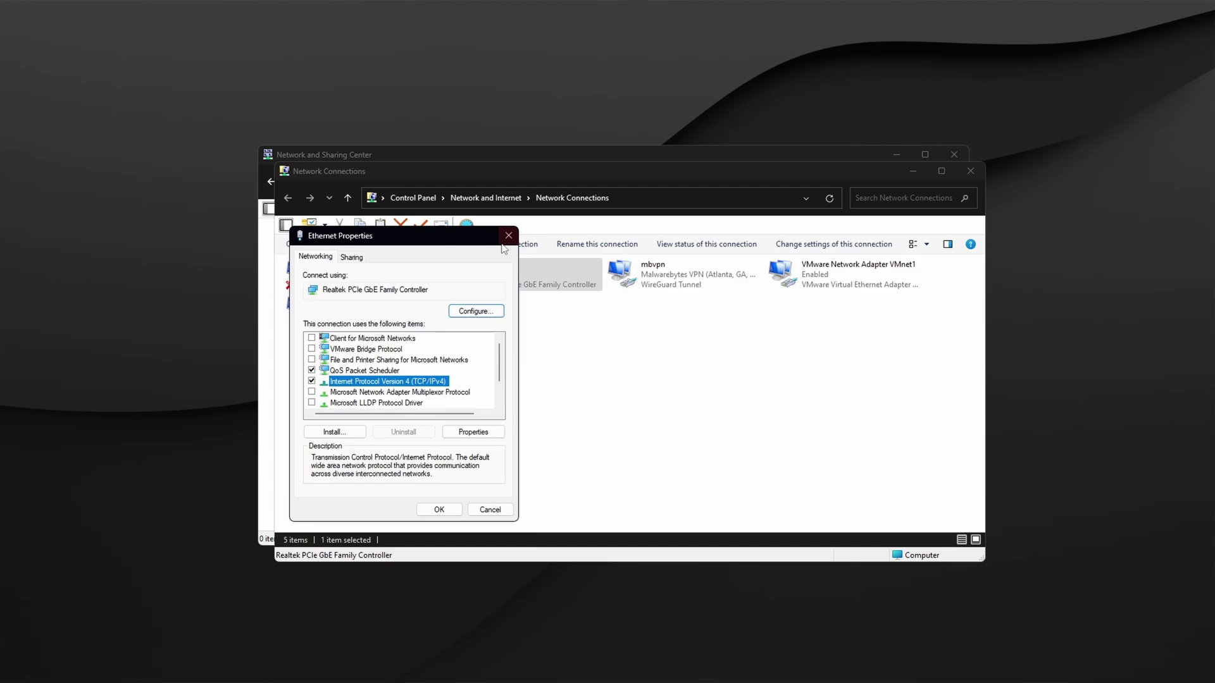
Stop Windows from turning off the Realtek adapter to save power
click(508, 236)
right_click(506, 269)
click(551, 393)
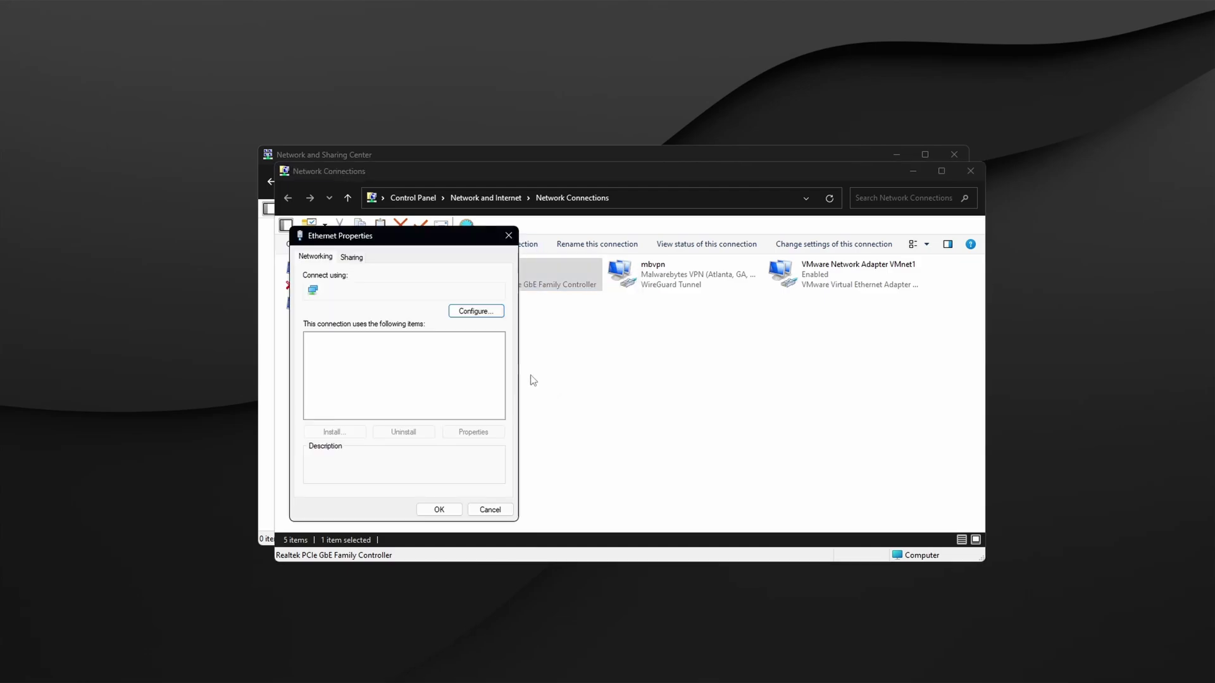
click(476, 312)
click(371, 202)
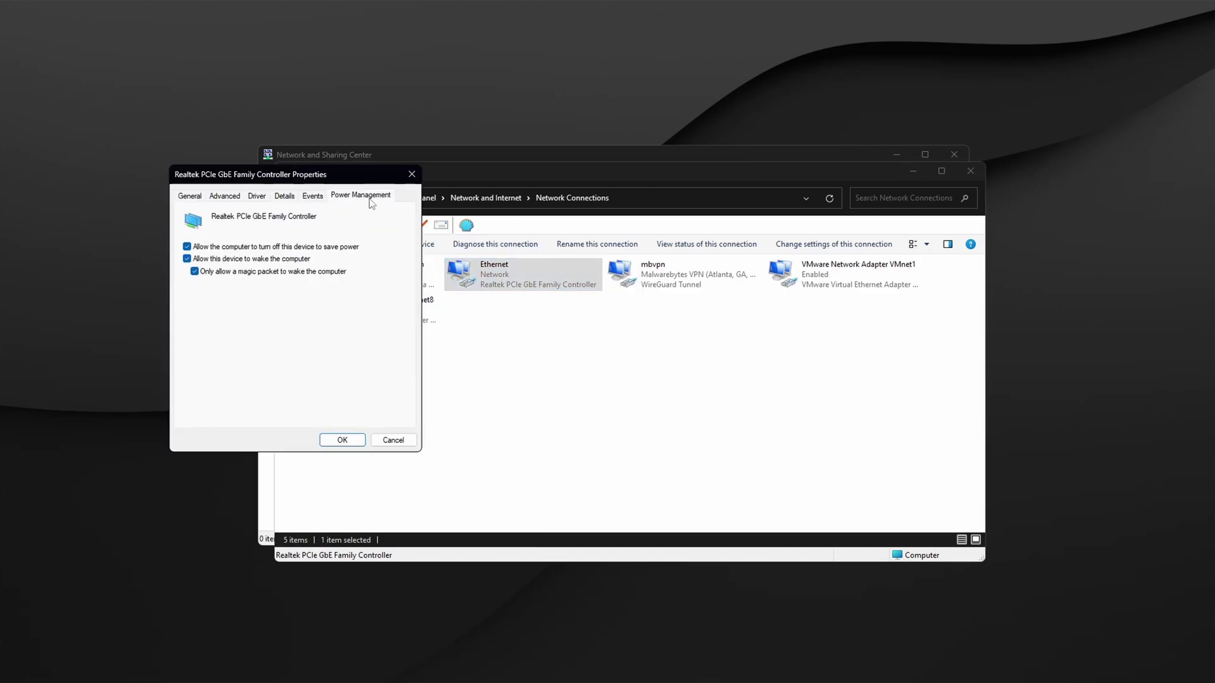
click(187, 259)
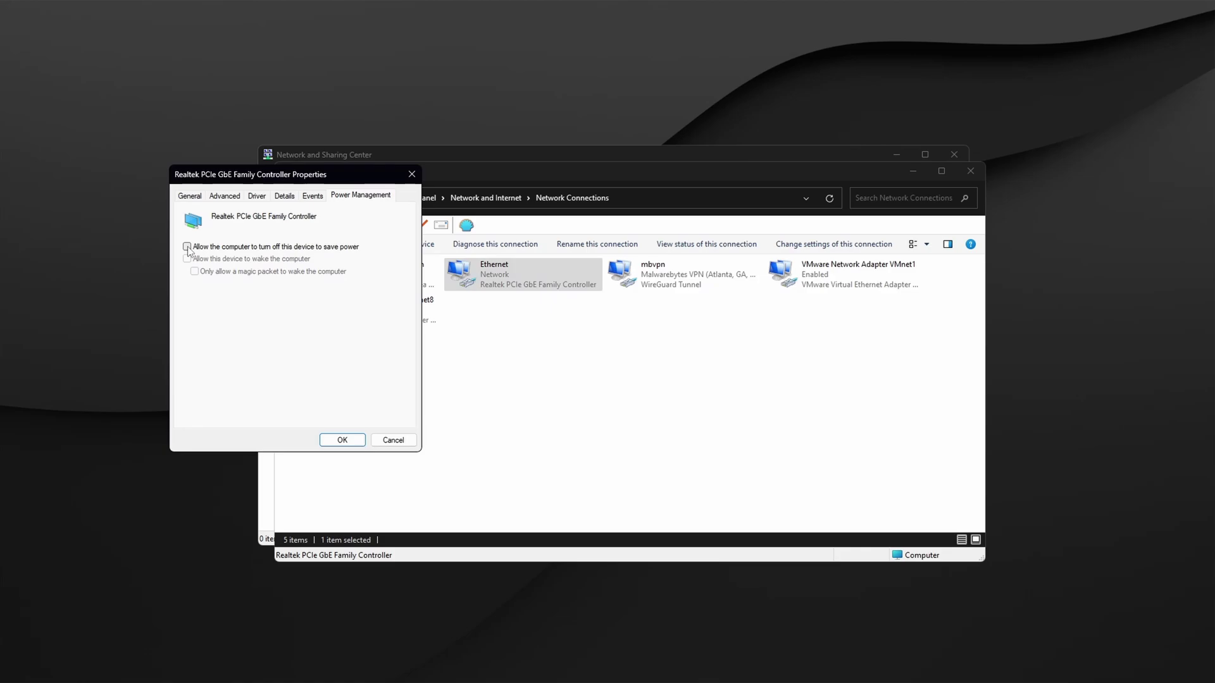
Disable Energy-Efficient Ethernet and Flow Control in the adapter's advanced properties
click(254, 200)
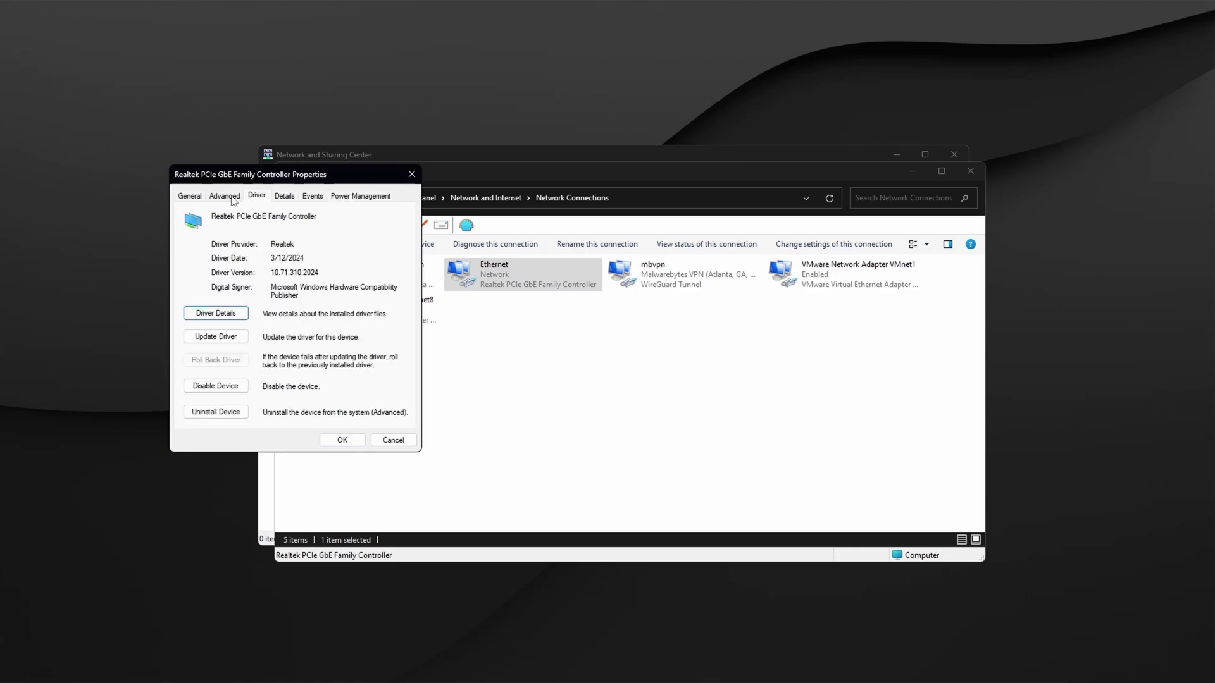
click(231, 198)
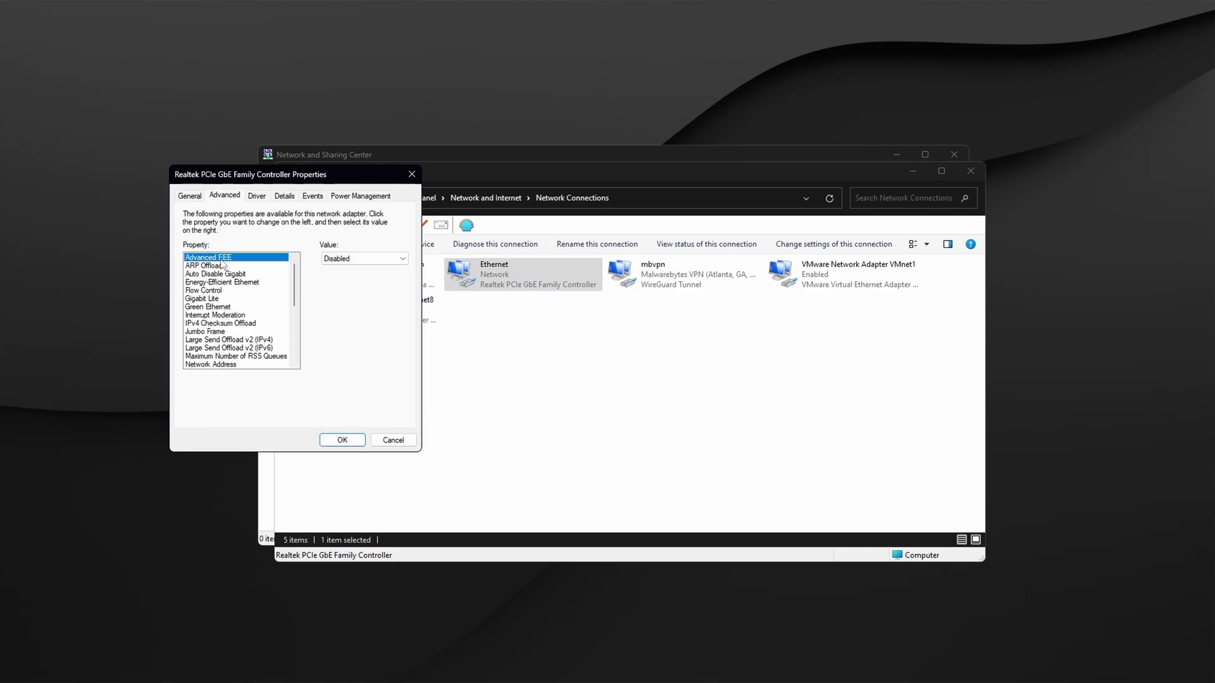
click(222, 266)
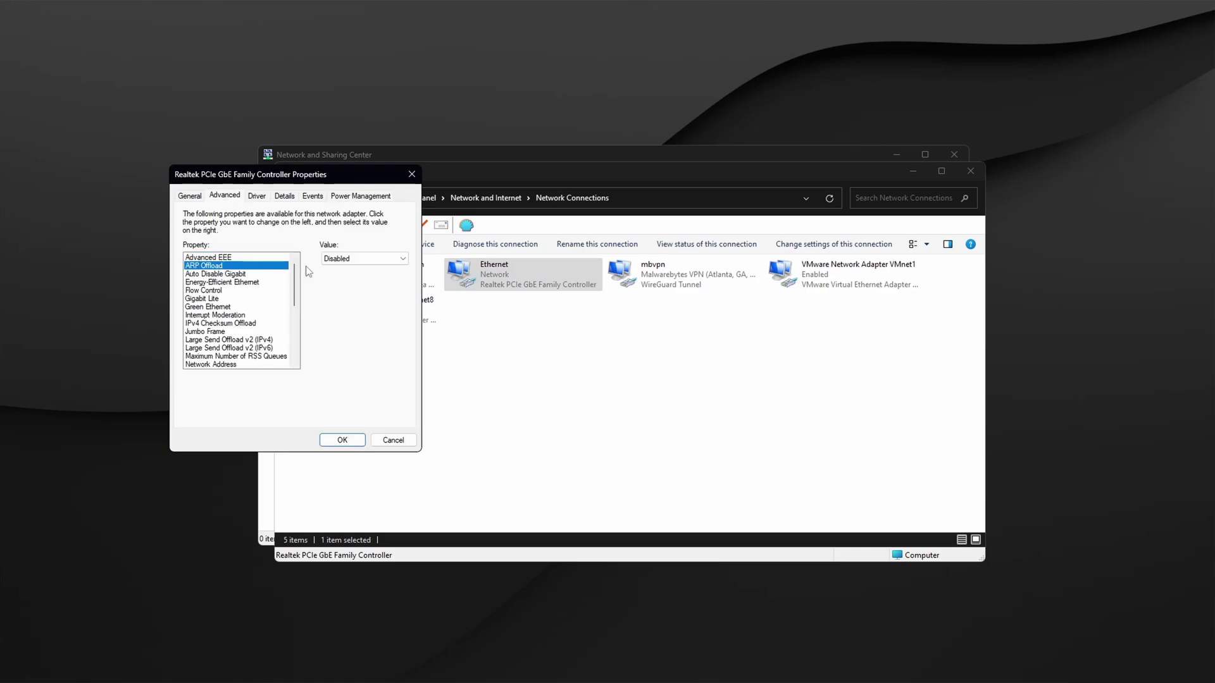
click(243, 283)
click(354, 259)
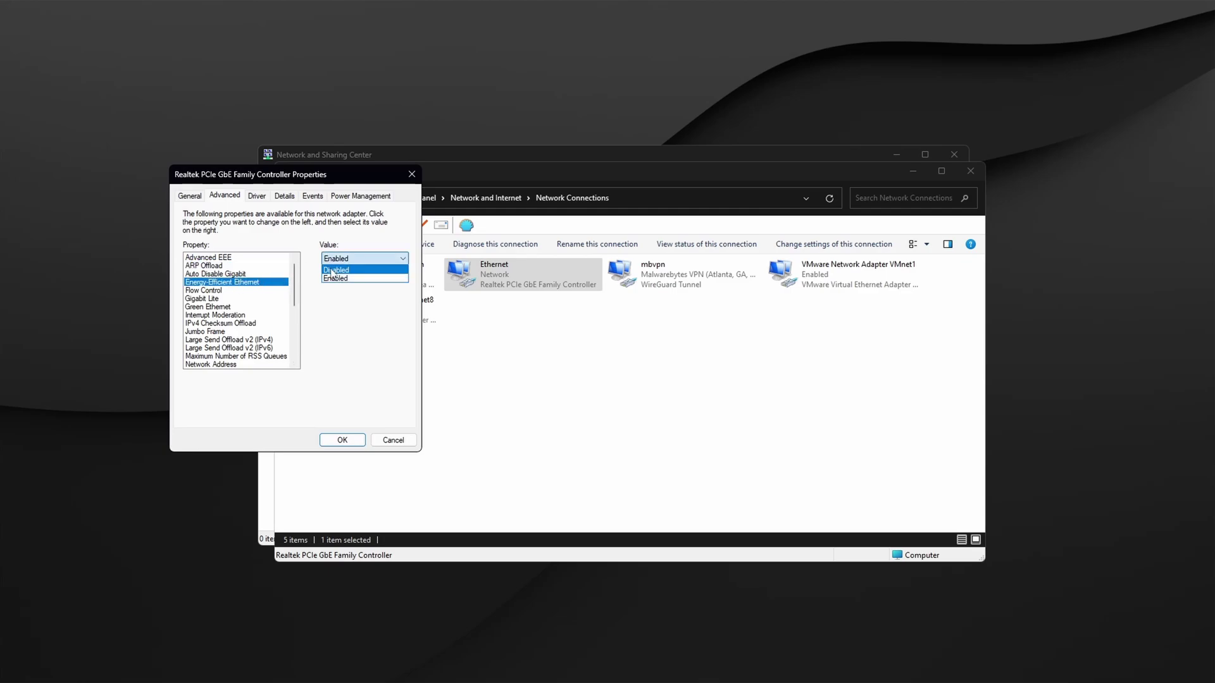
click(263, 291)
click(348, 261)
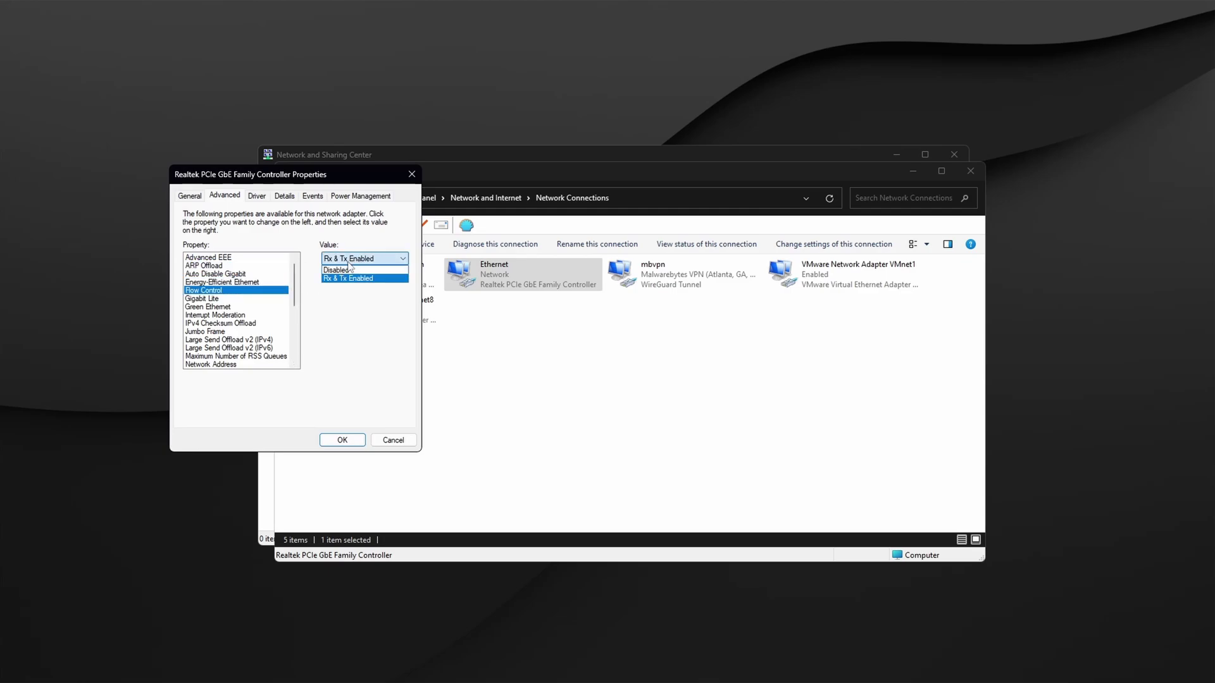
click(349, 270)
Disable Gigabit Lite, Green Ethernet and Interrupt Moderation
click(240, 299)
click(331, 259)
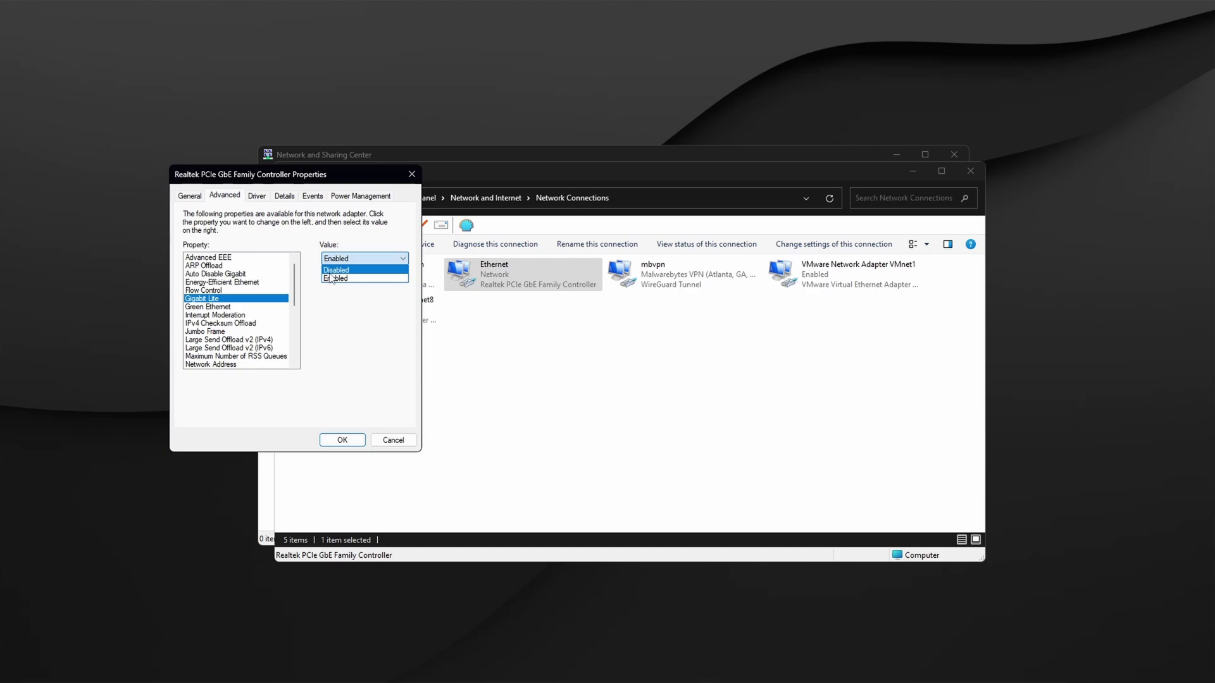
click(256, 307)
click(336, 259)
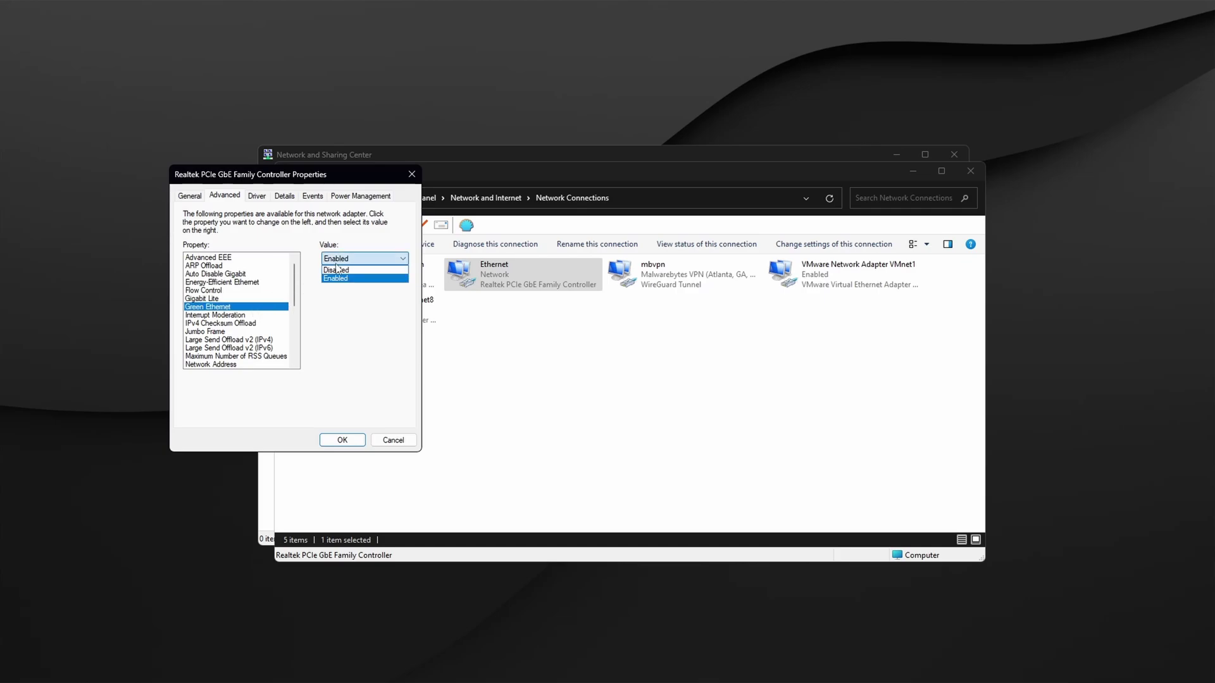
click(337, 269)
click(241, 315)
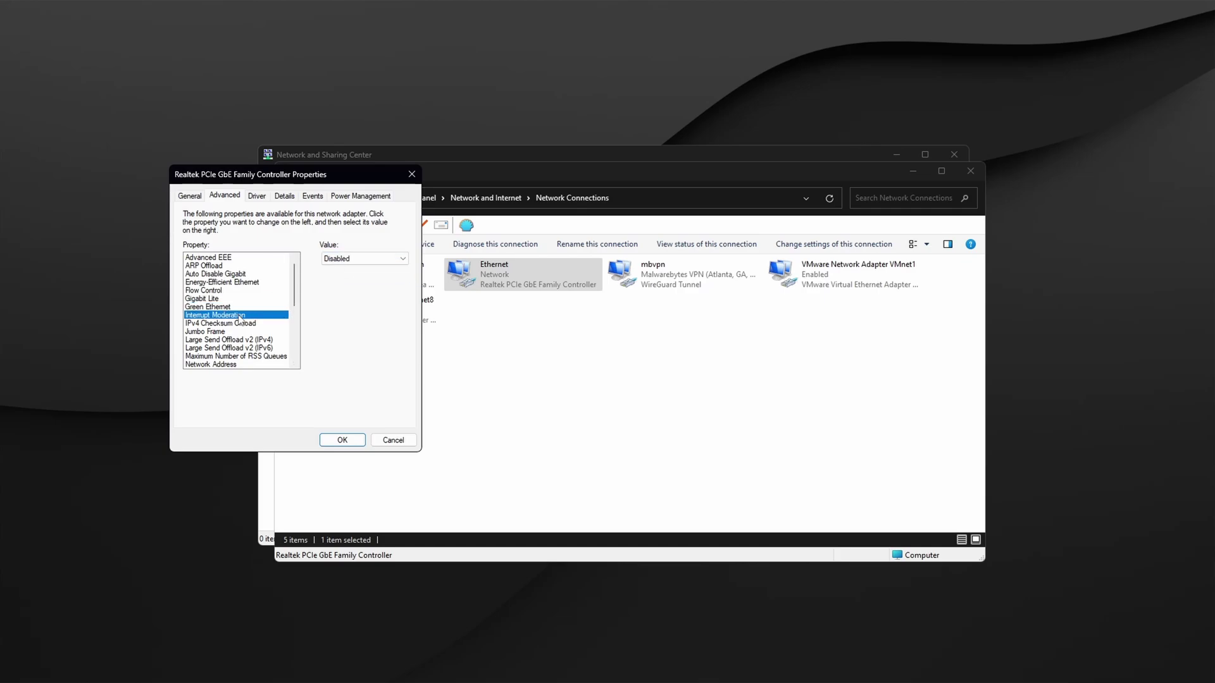
click(329, 259)
Disable Large Send Offload v2 (IPv4) and set Maximum Number of RSS Queues to 2
click(253, 340)
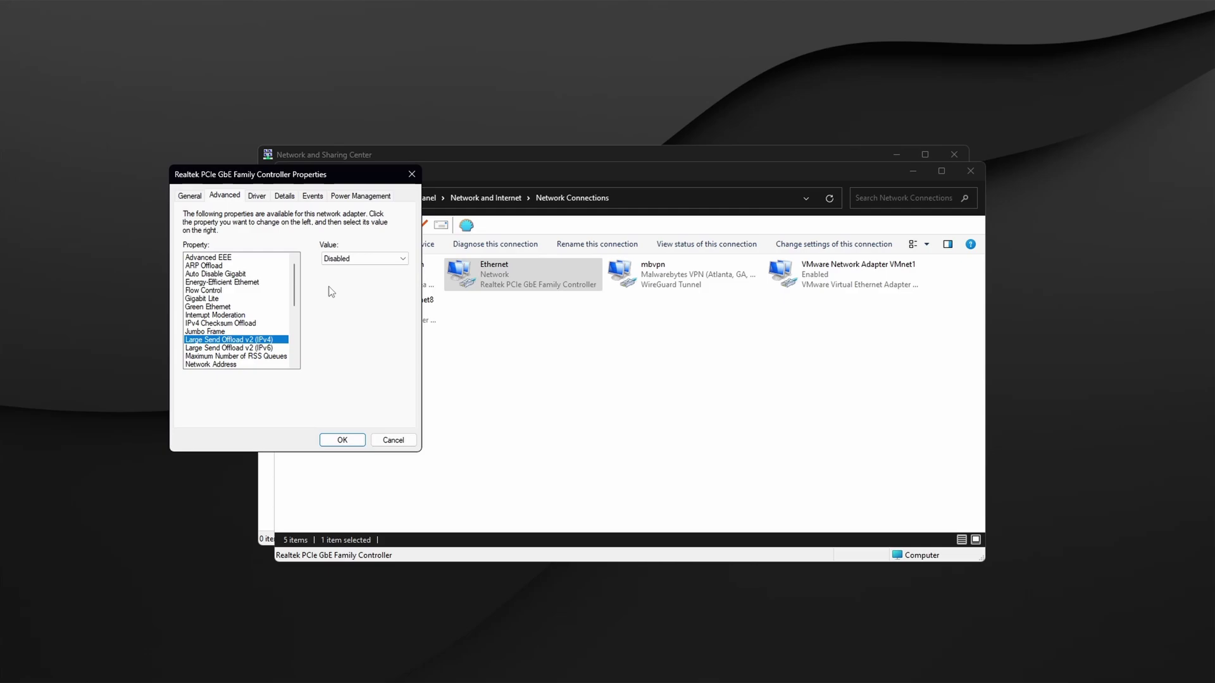
click(344, 260)
click(266, 348)
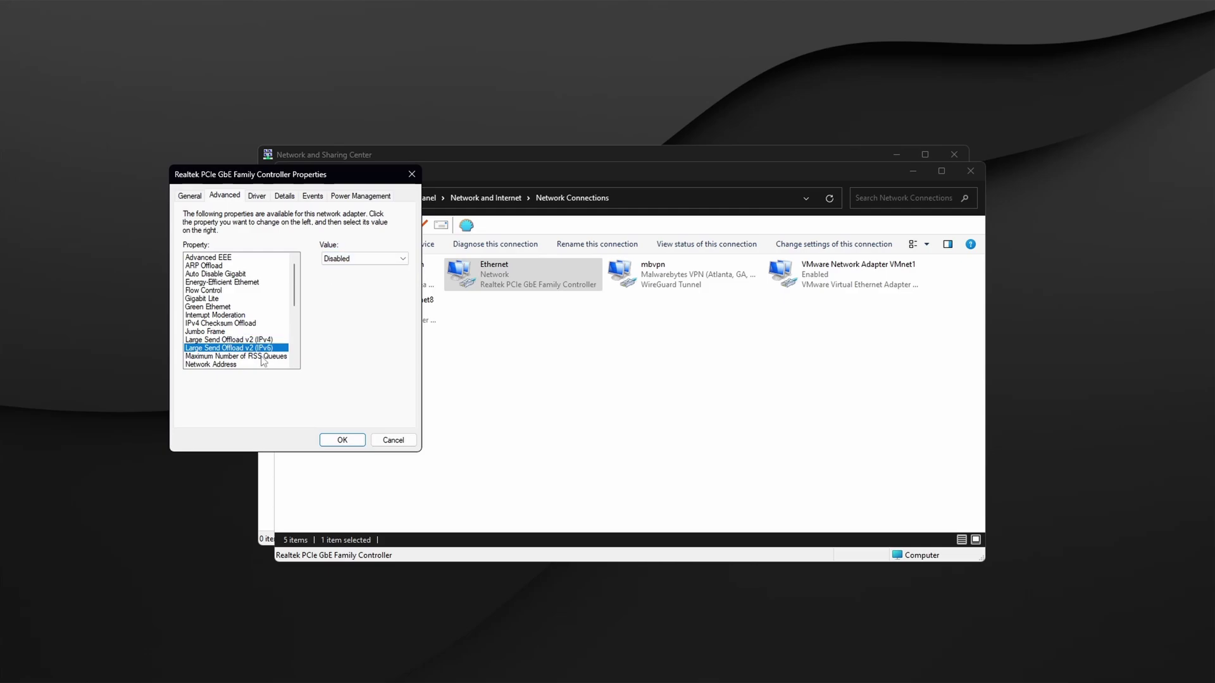
click(263, 356)
click(342, 259)
click(338, 283)
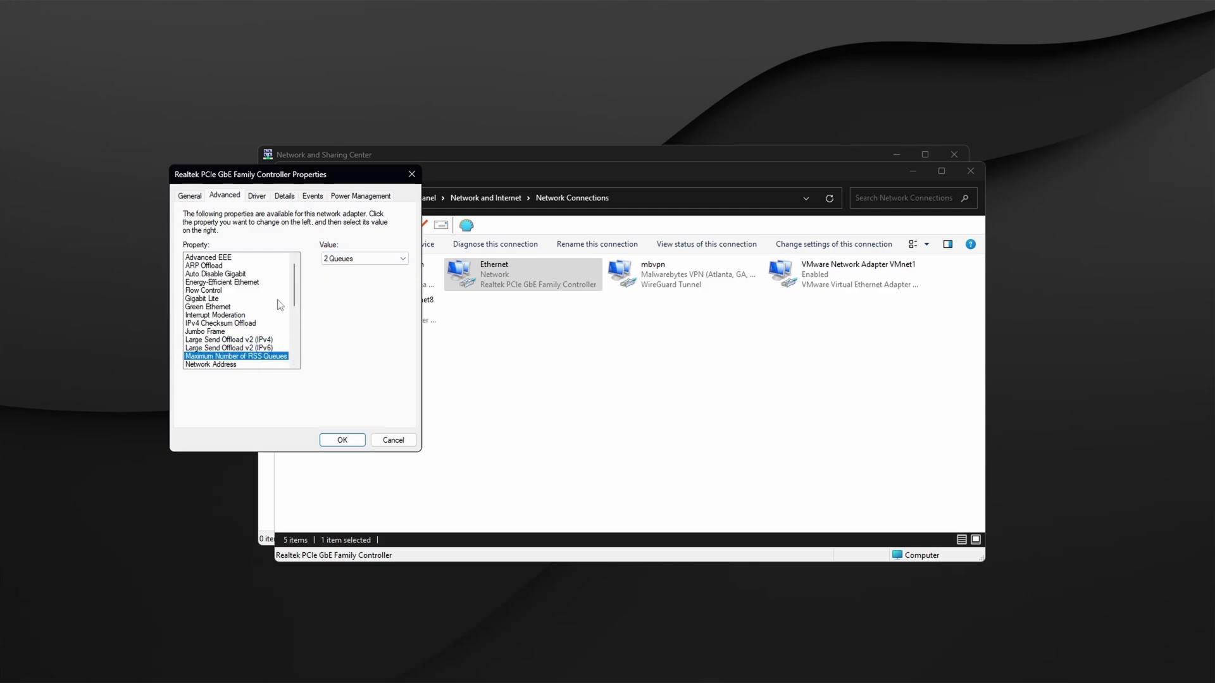
Review NS Offload, Power Saving Mode and Receive Buffers, and change the Priority & VLAN setting
scroll(231, 325, down, 3)
click(225, 298)
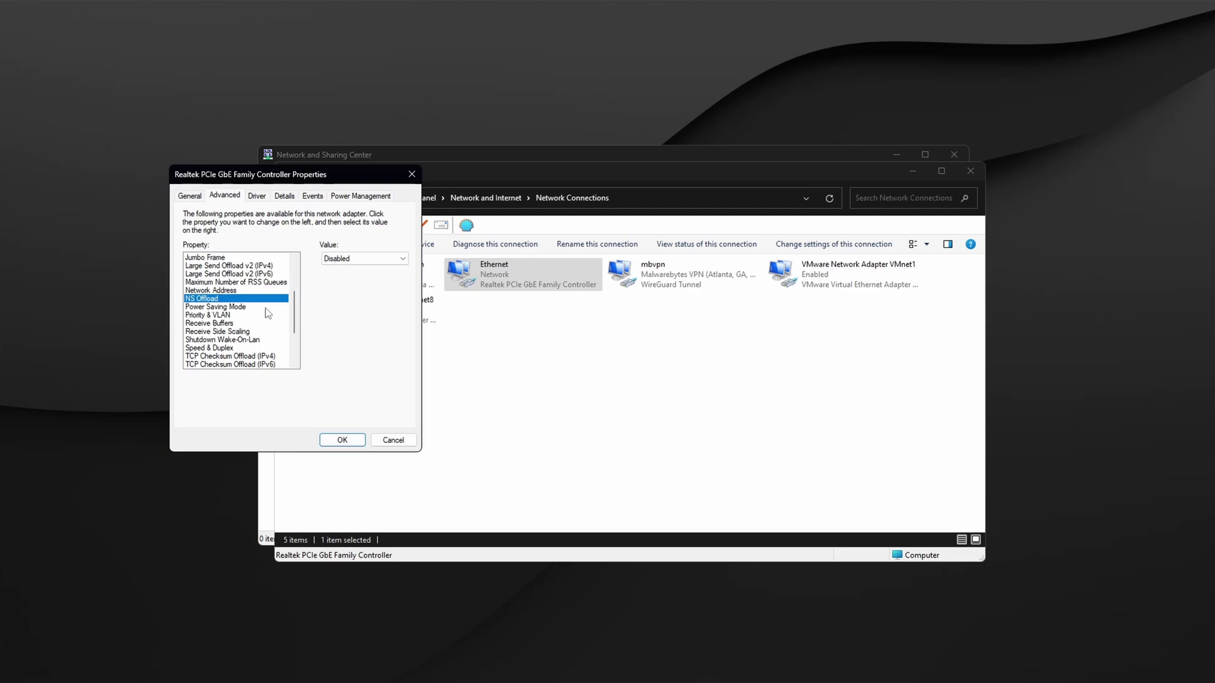
click(252, 307)
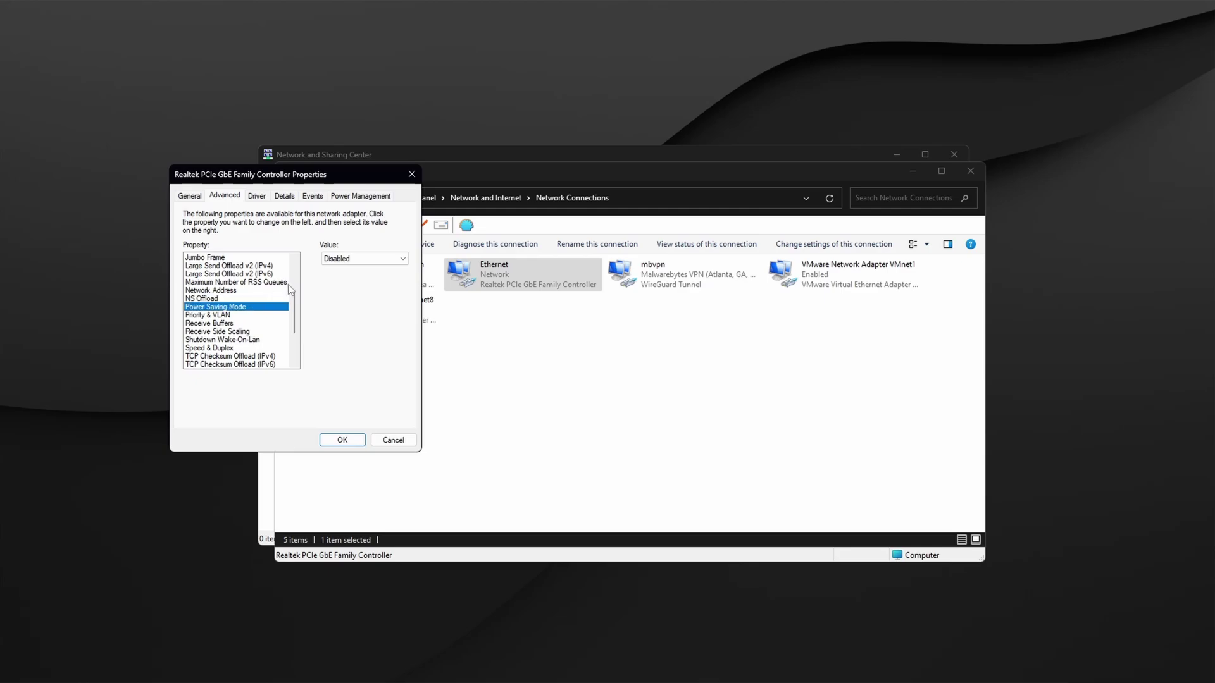
click(218, 315)
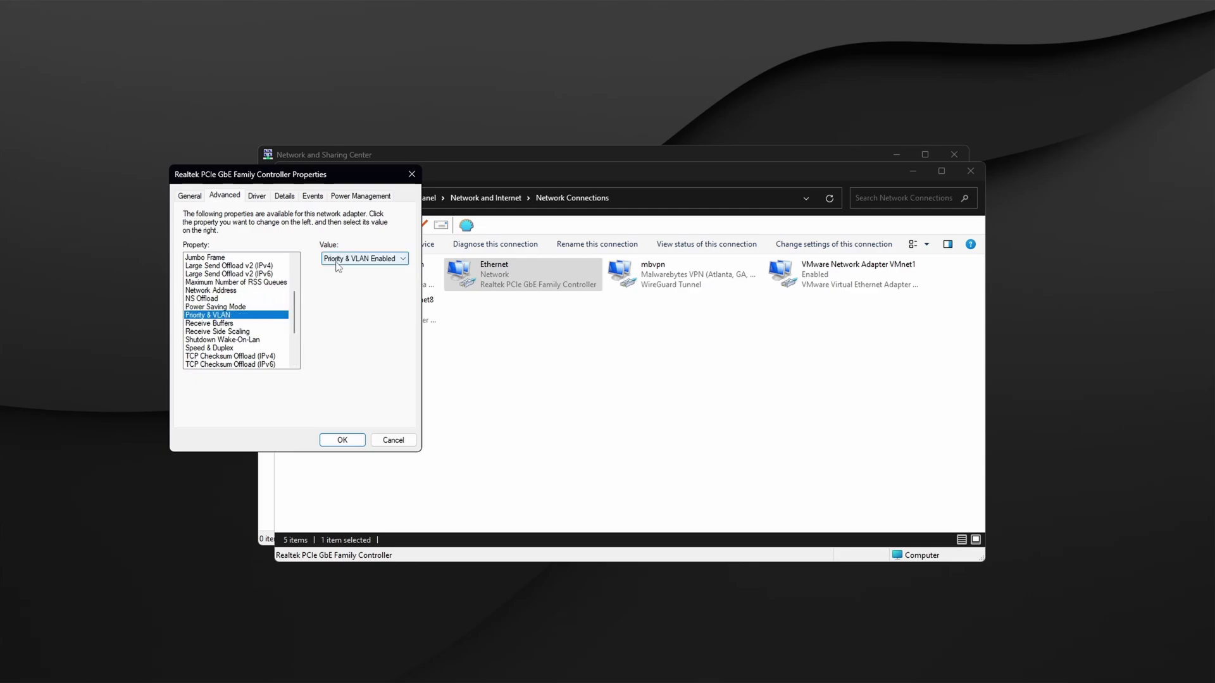
click(364, 259)
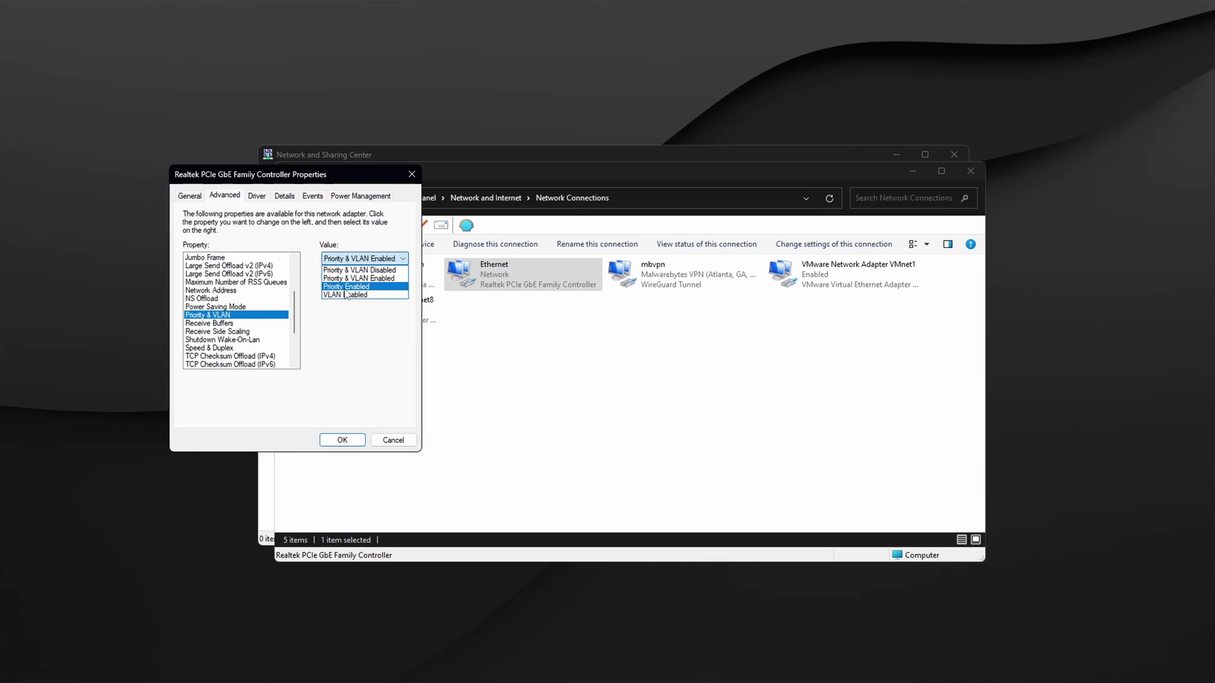
click(346, 290)
click(229, 323)
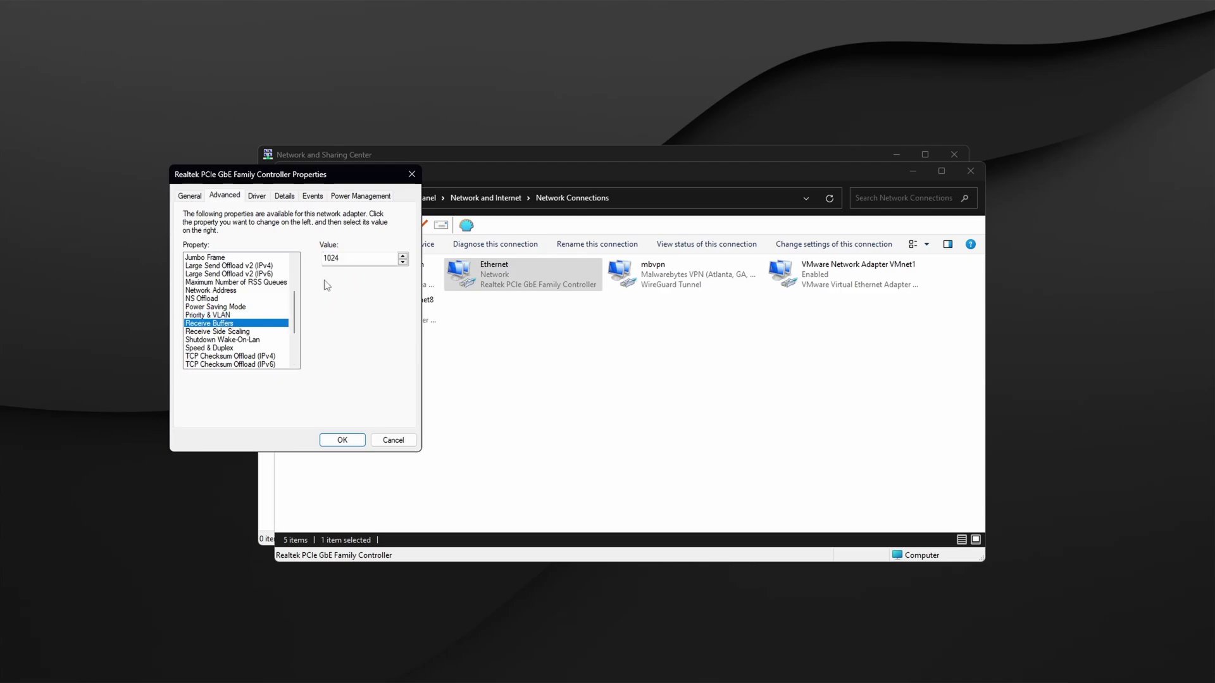
Disable TCP Checksum Offload for both IPv4 and IPv6
click(223, 356)
click(353, 259)
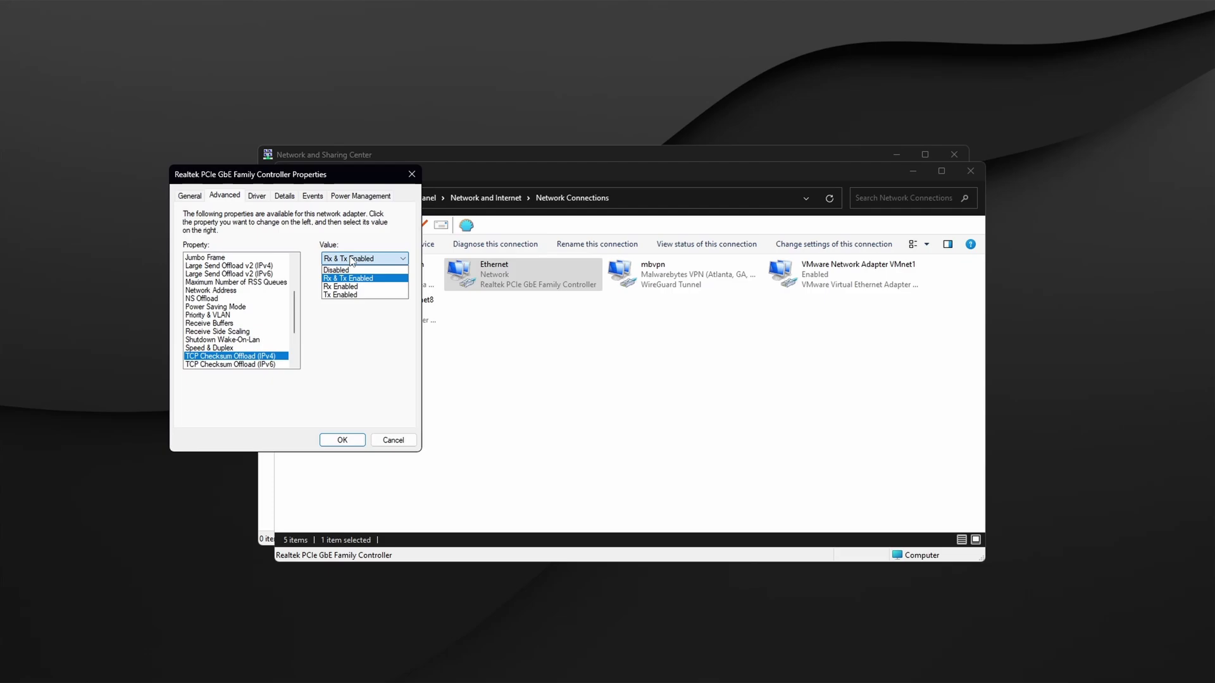
click(348, 270)
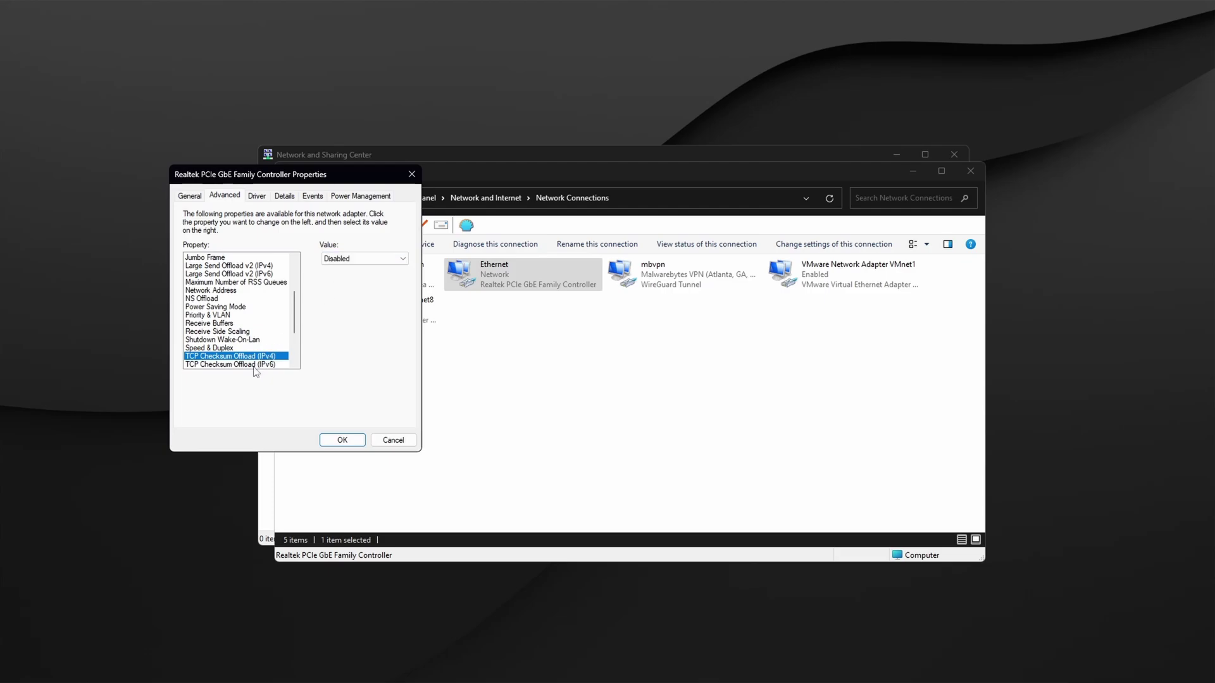
click(253, 365)
click(342, 259)
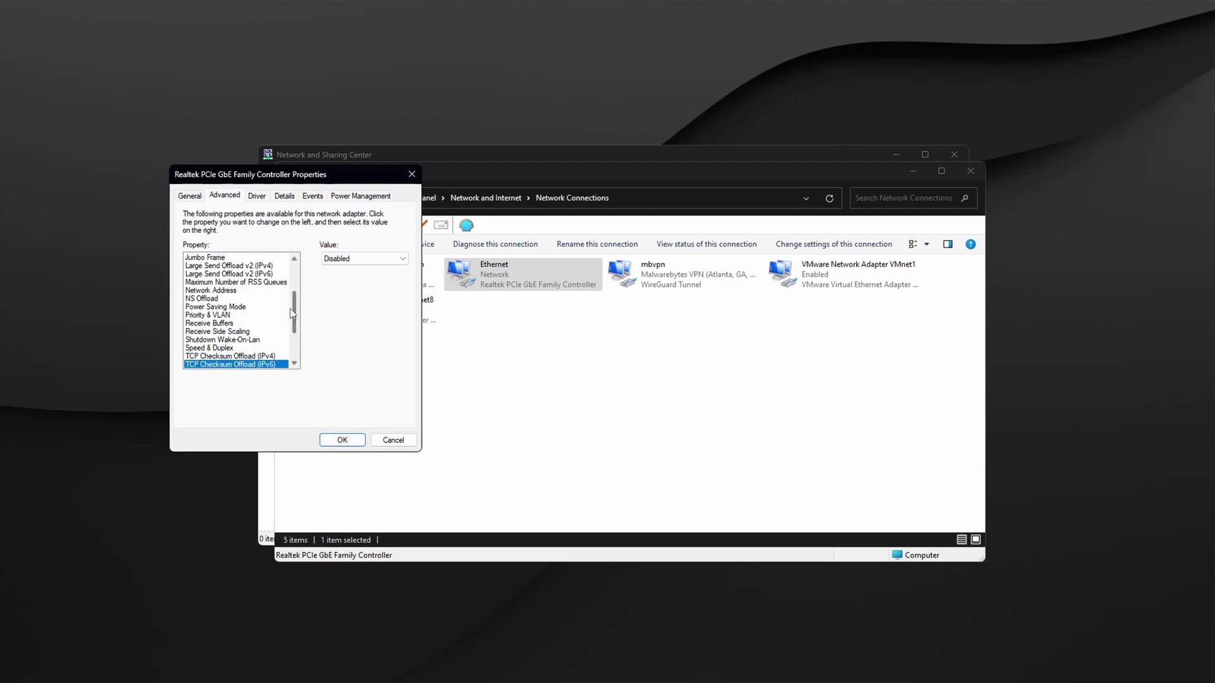
Disable UDP Checksum Offload for both IPv4 and IPv6
scroll(296, 315, down, 2)
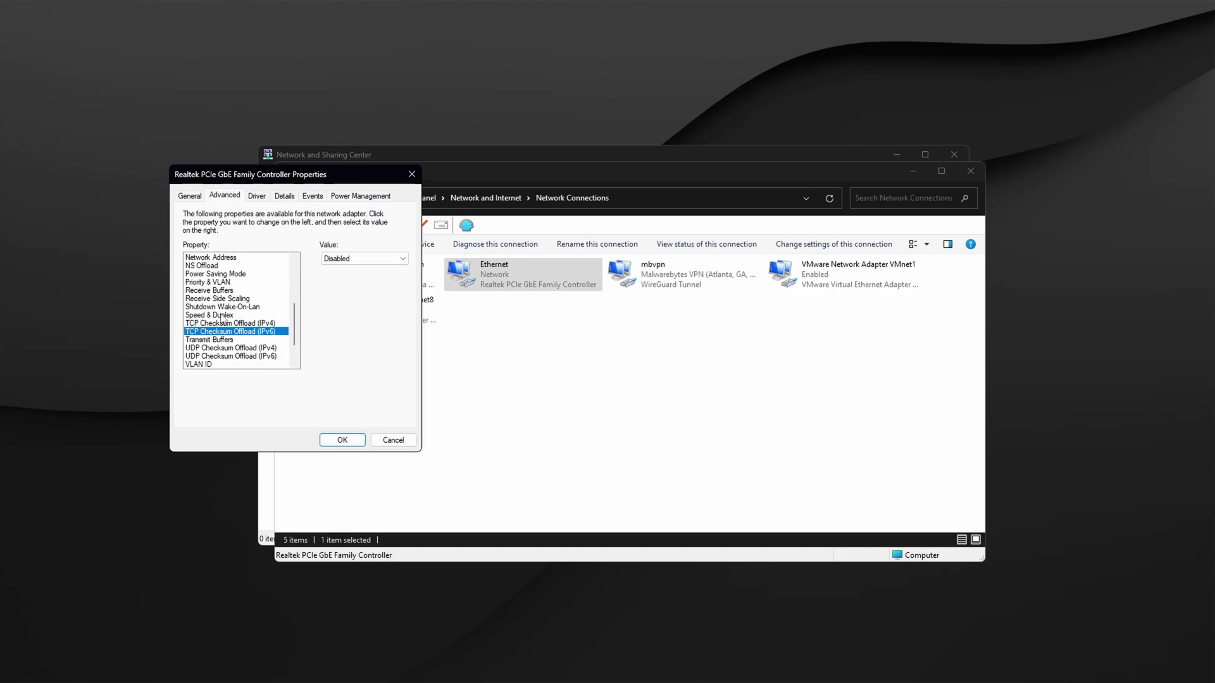
click(228, 315)
click(353, 258)
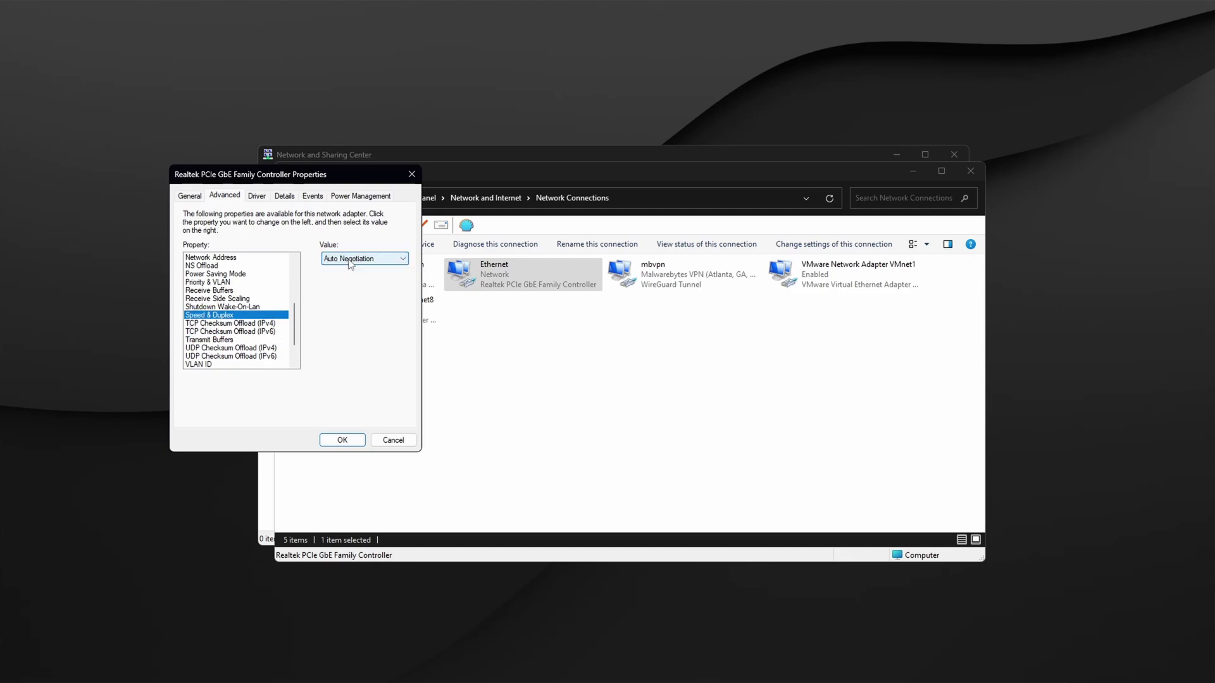
click(218, 348)
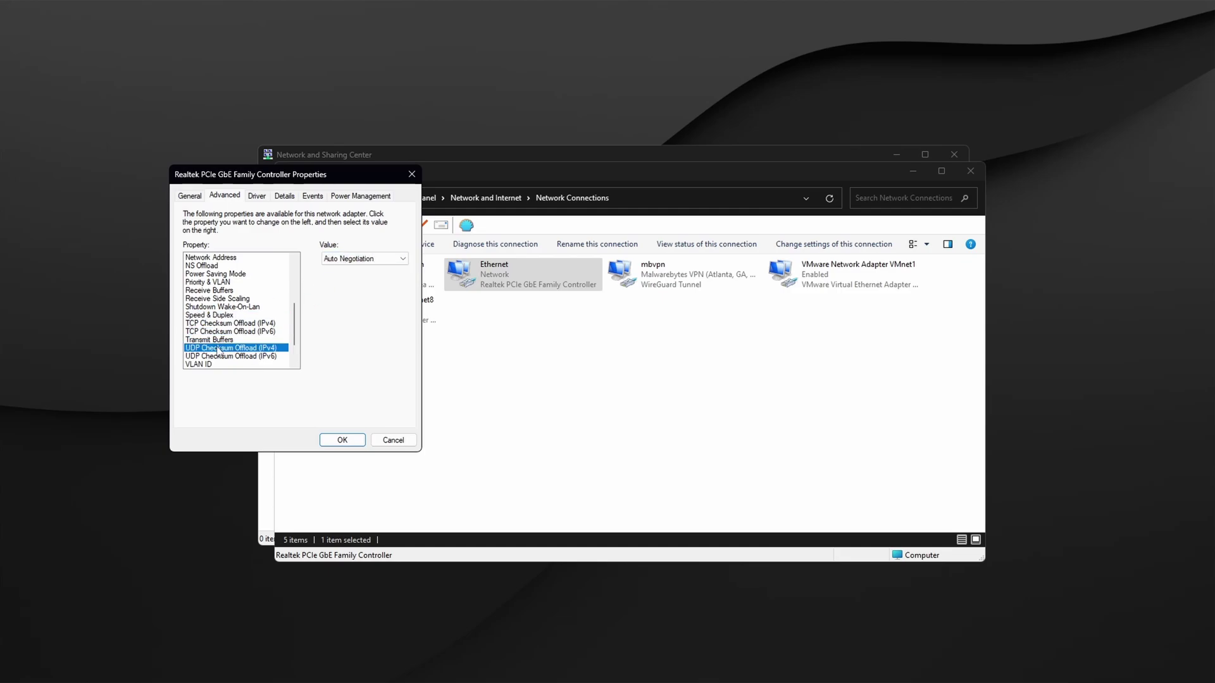
click(355, 259)
click(238, 357)
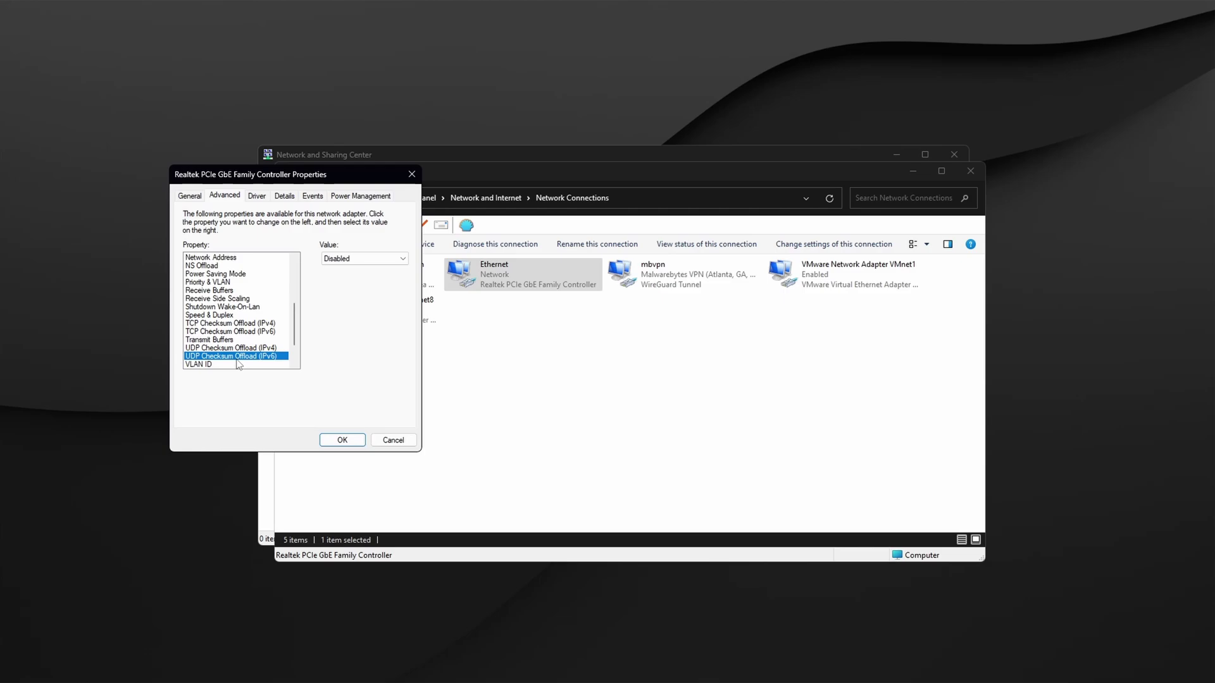
click(355, 258)
click(335, 270)
Disable Wake on Magic Packet and Wake on pattern match, then apply the adapter settings
scroll(269, 318, down, 2)
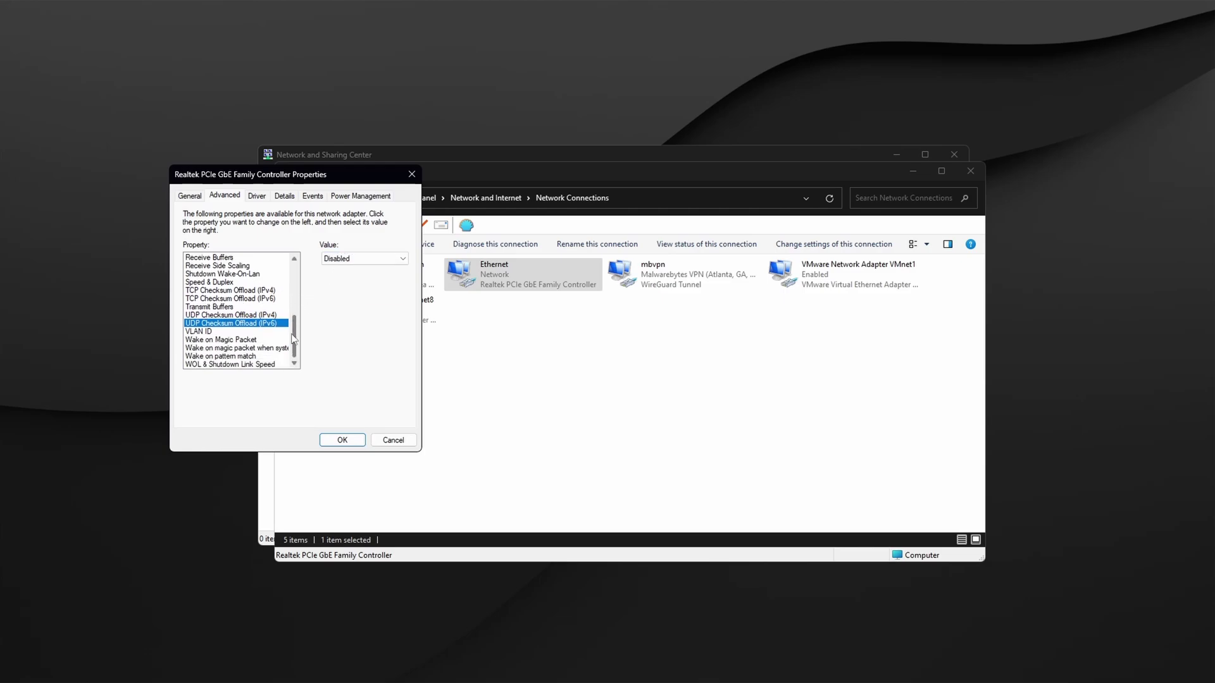
click(248, 341)
click(259, 349)
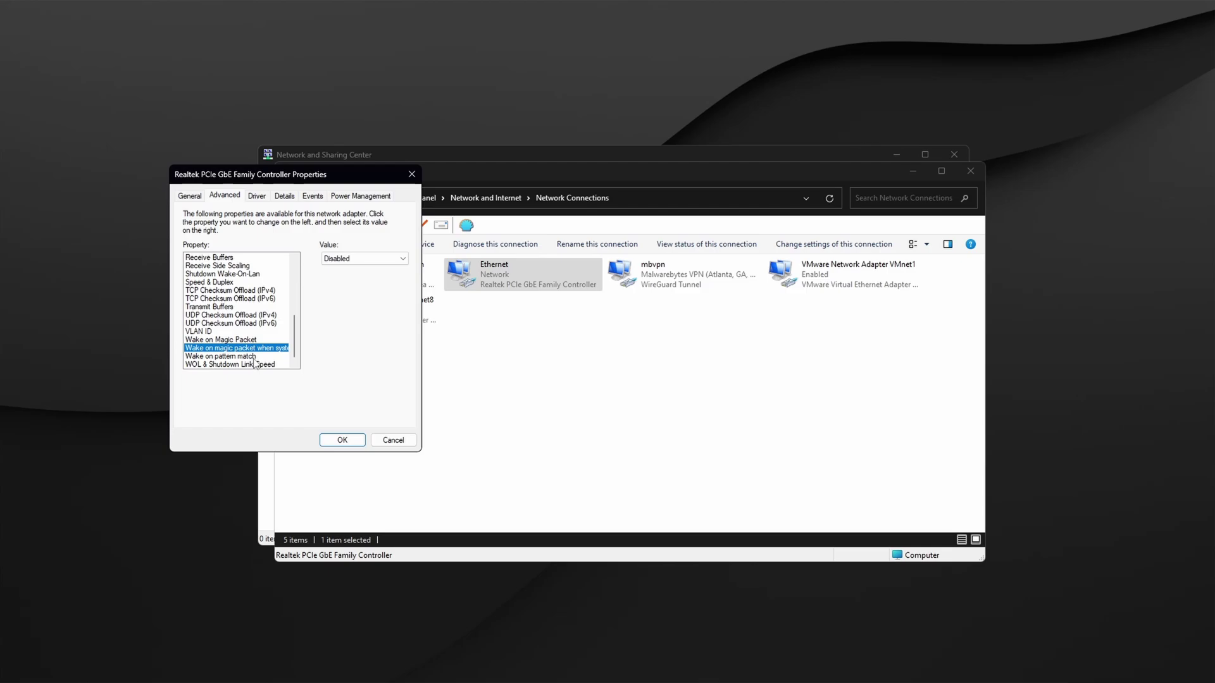
click(339, 440)
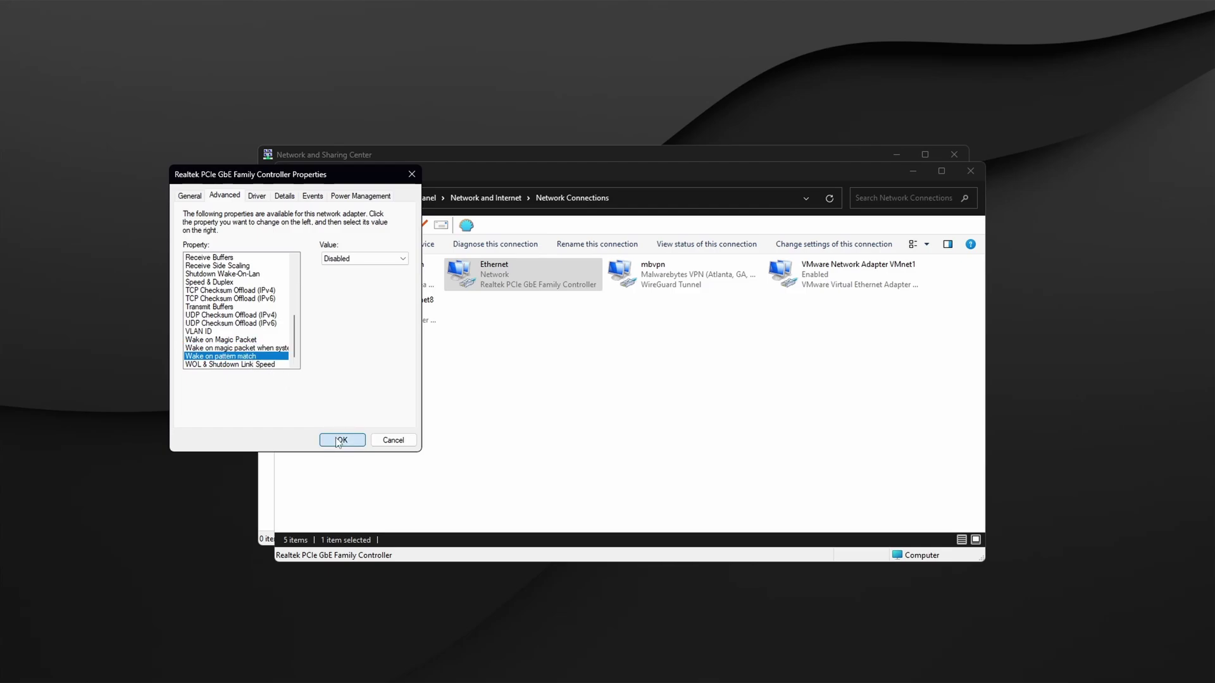
right_click(522, 280)
click(556, 402)
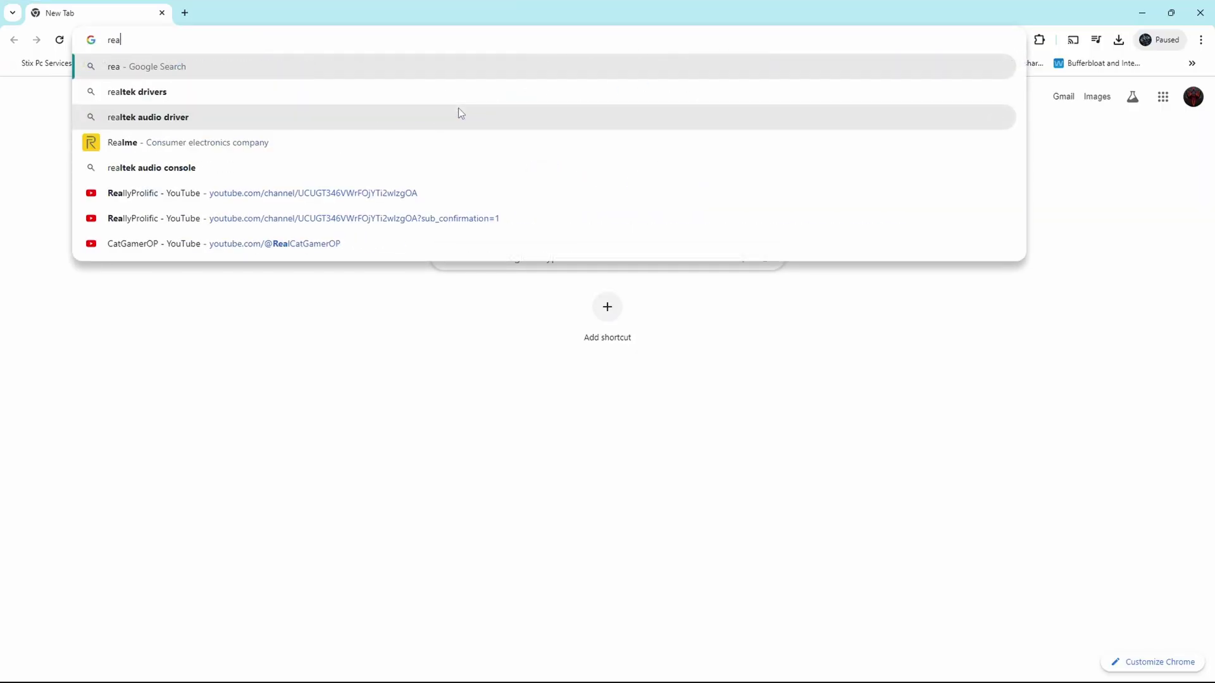
Search Google for 'realtek network driver' and open Realtek's PCIe Ethernet download page
text(ltek)
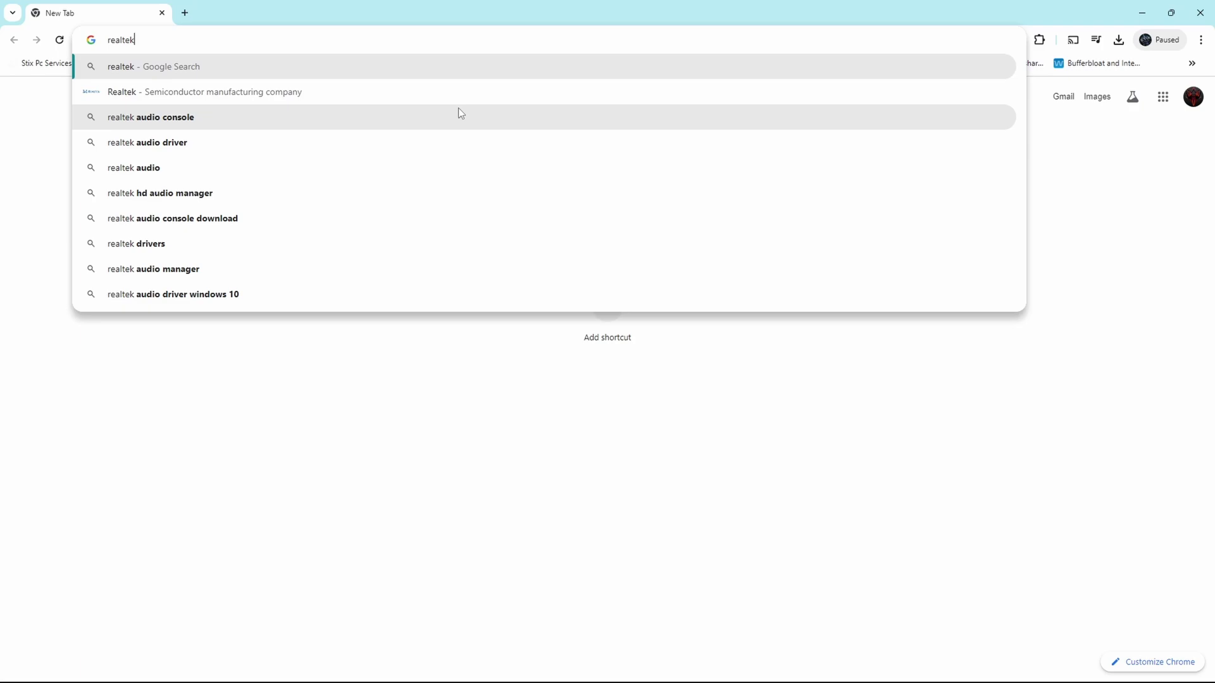
text( net)
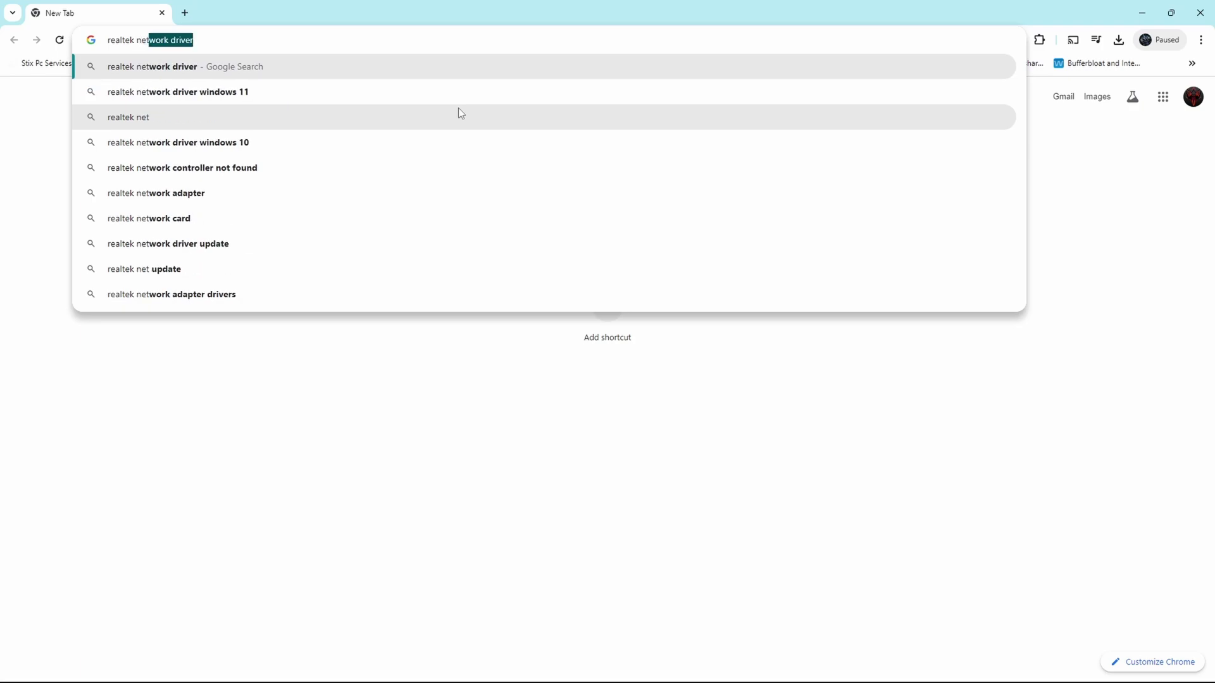
click(229, 88)
drag(298, 85, 246, 86)
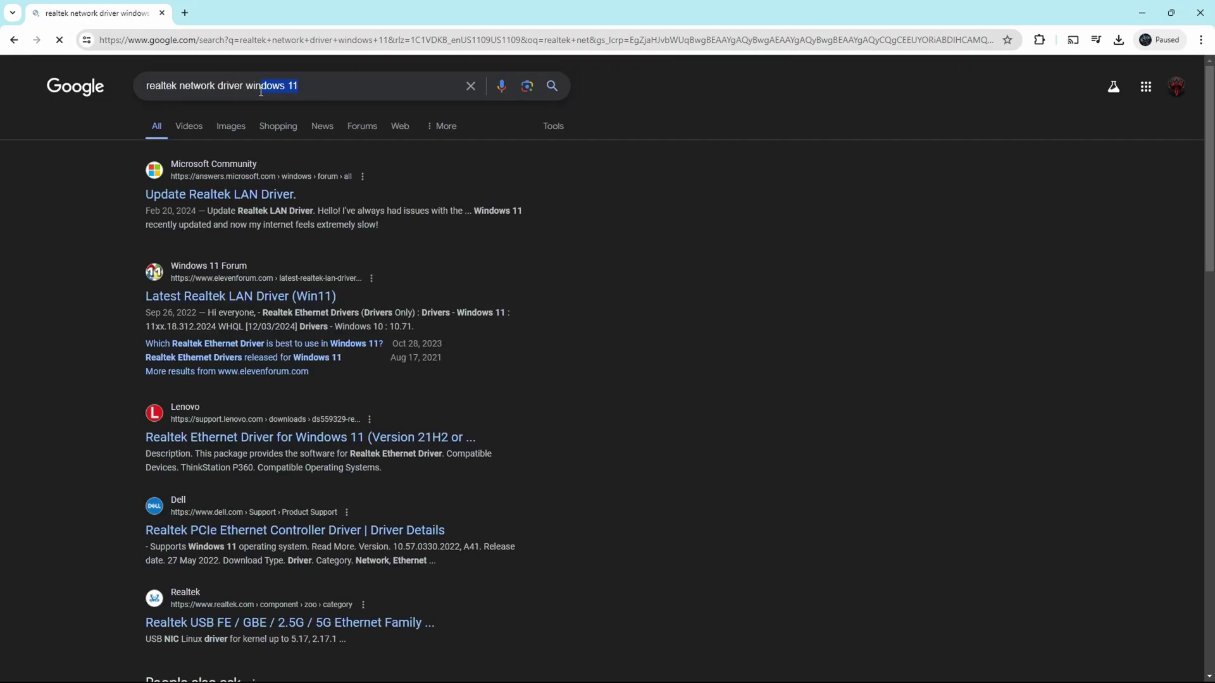
key(BackSpace)
key(Return)
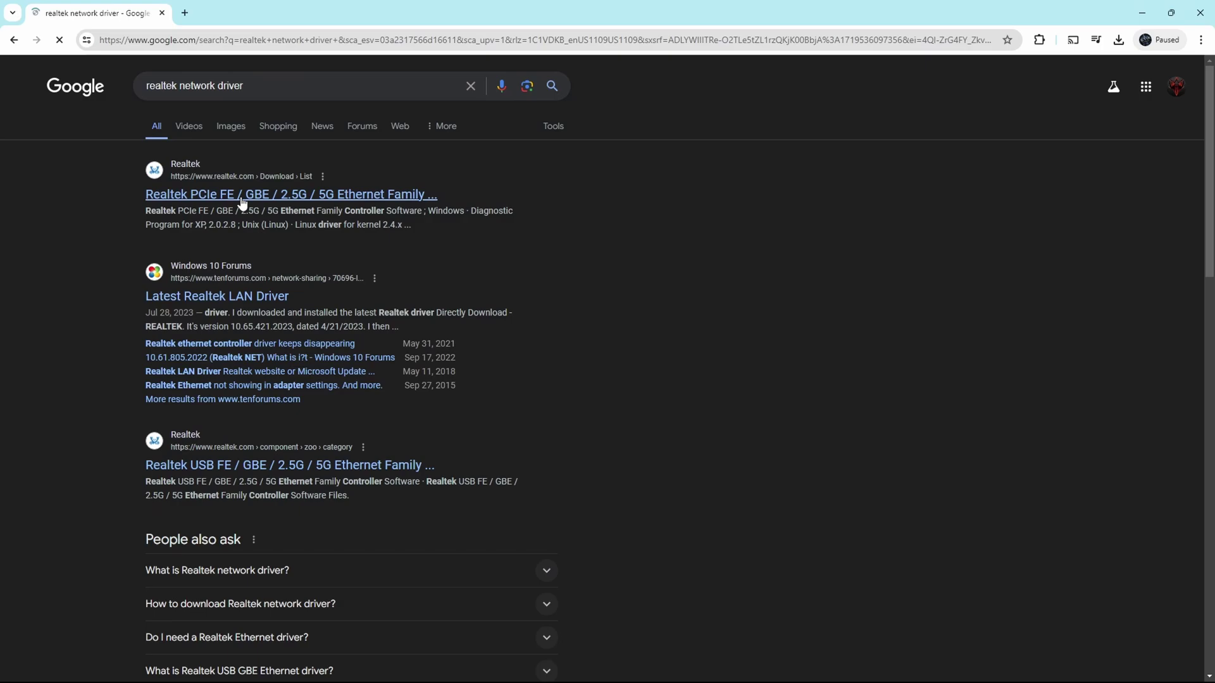
click(238, 210)
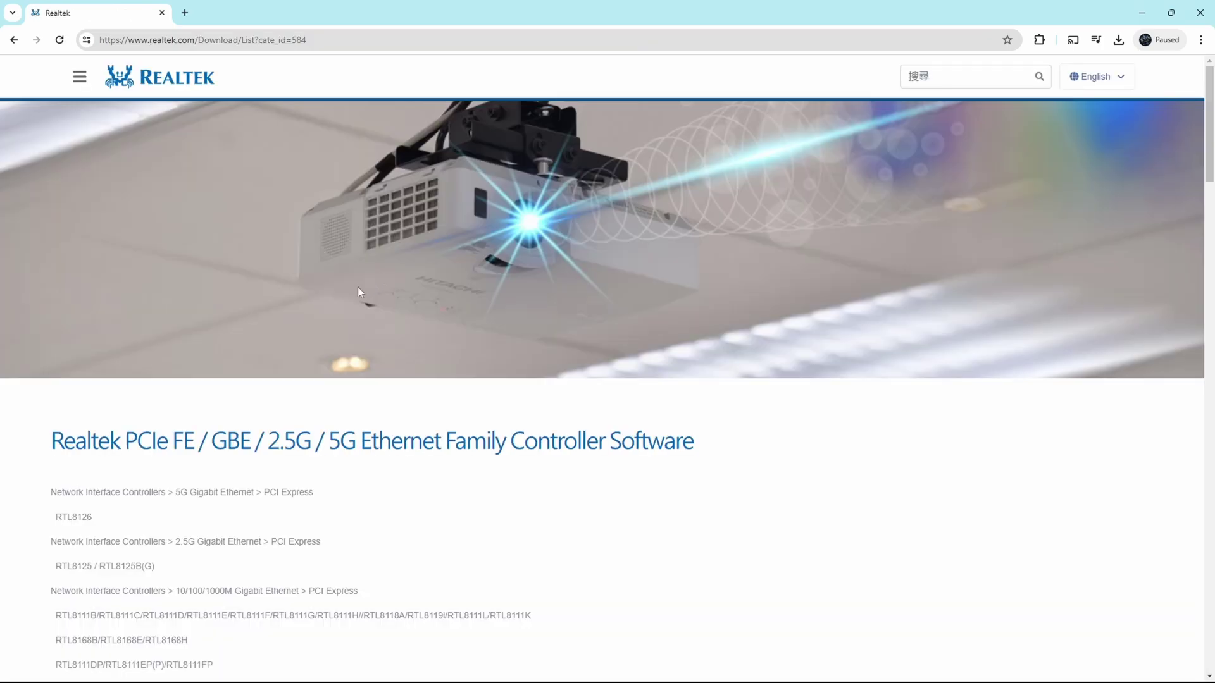
Download the Win10/Win11 driver package using captcha '5KnG' and show it in its folder
scroll(355, 314, down, 3)
scroll(354, 315, down, 4)
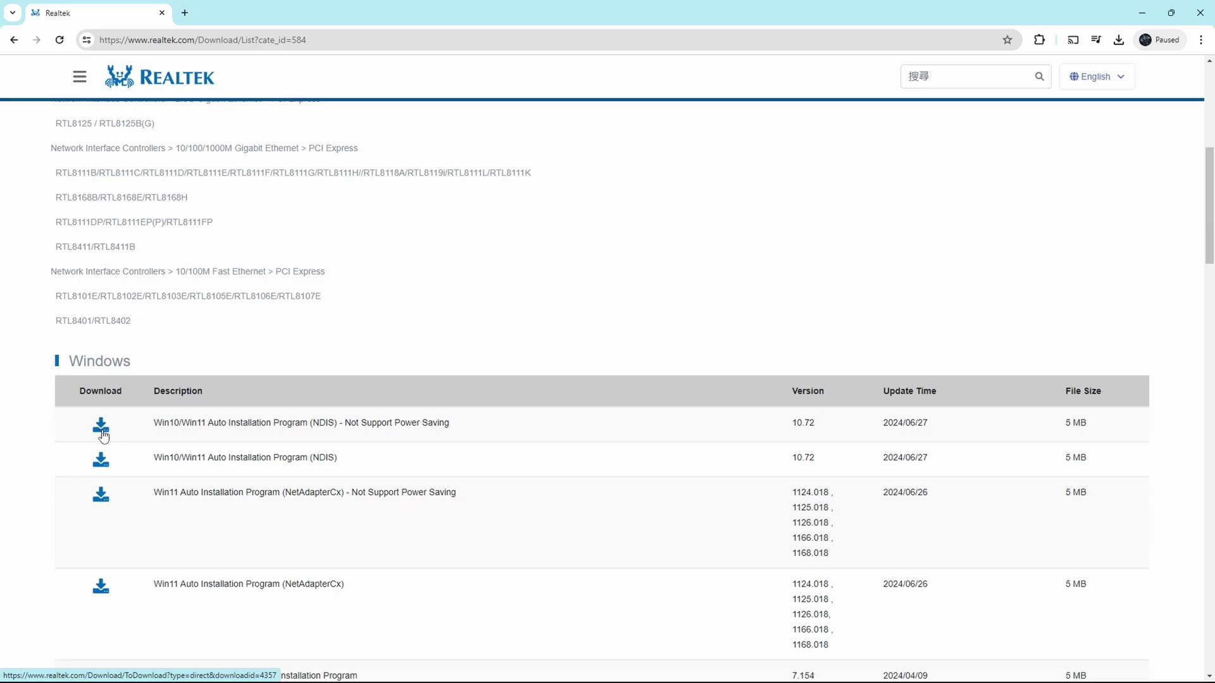
click(101, 460)
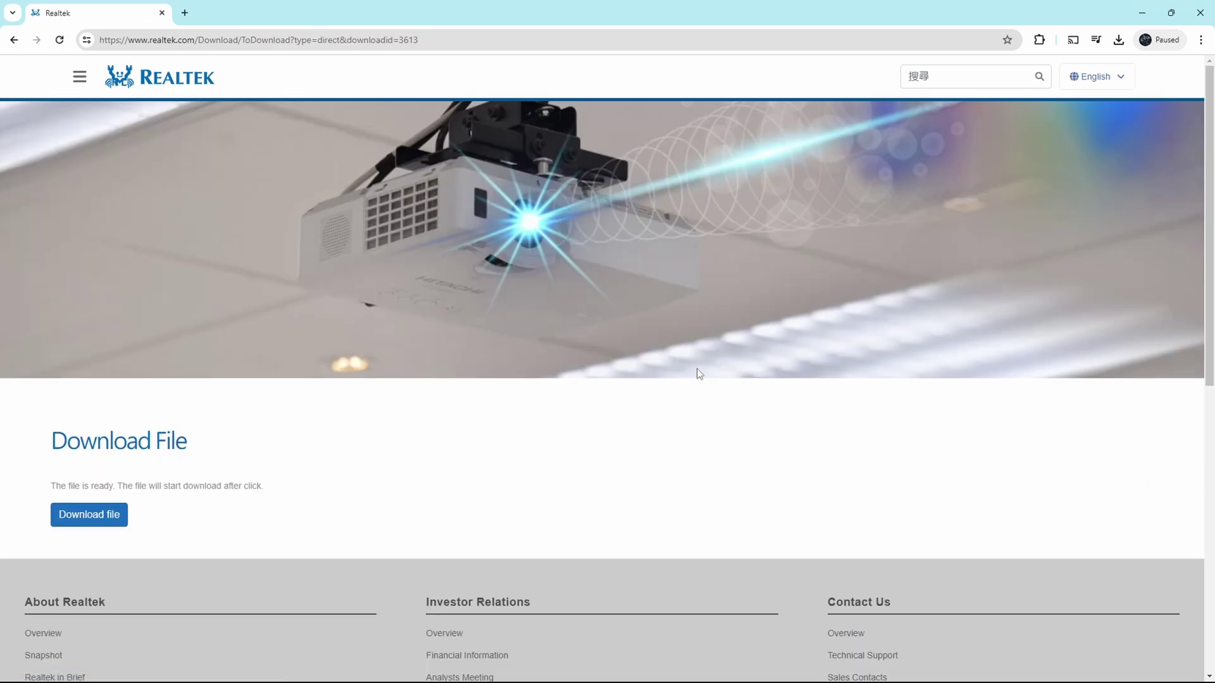
click(94, 514)
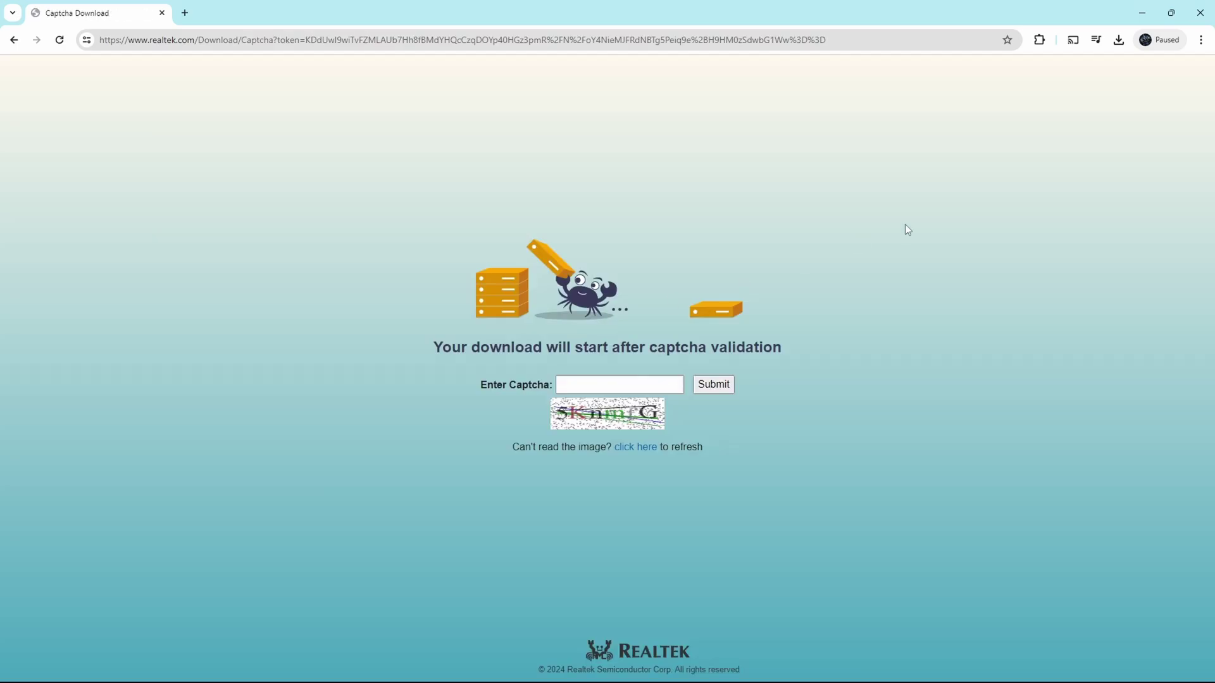
click(611, 385)
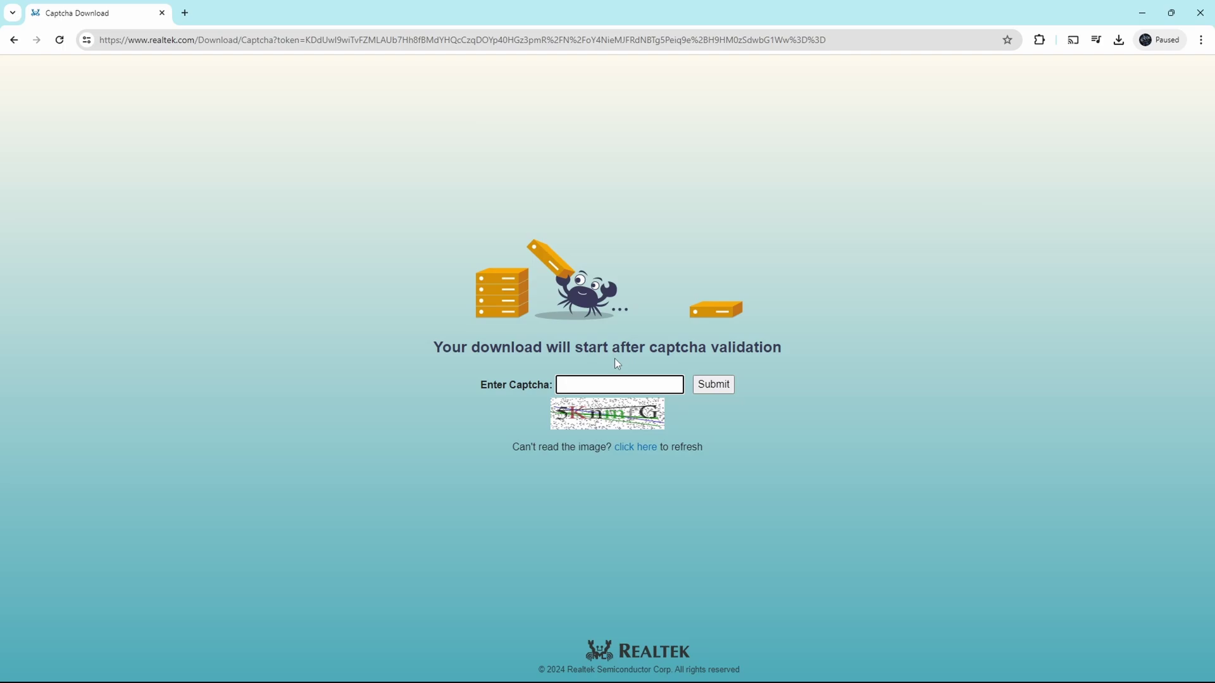
text(5Kn)
text(G)
click(706, 386)
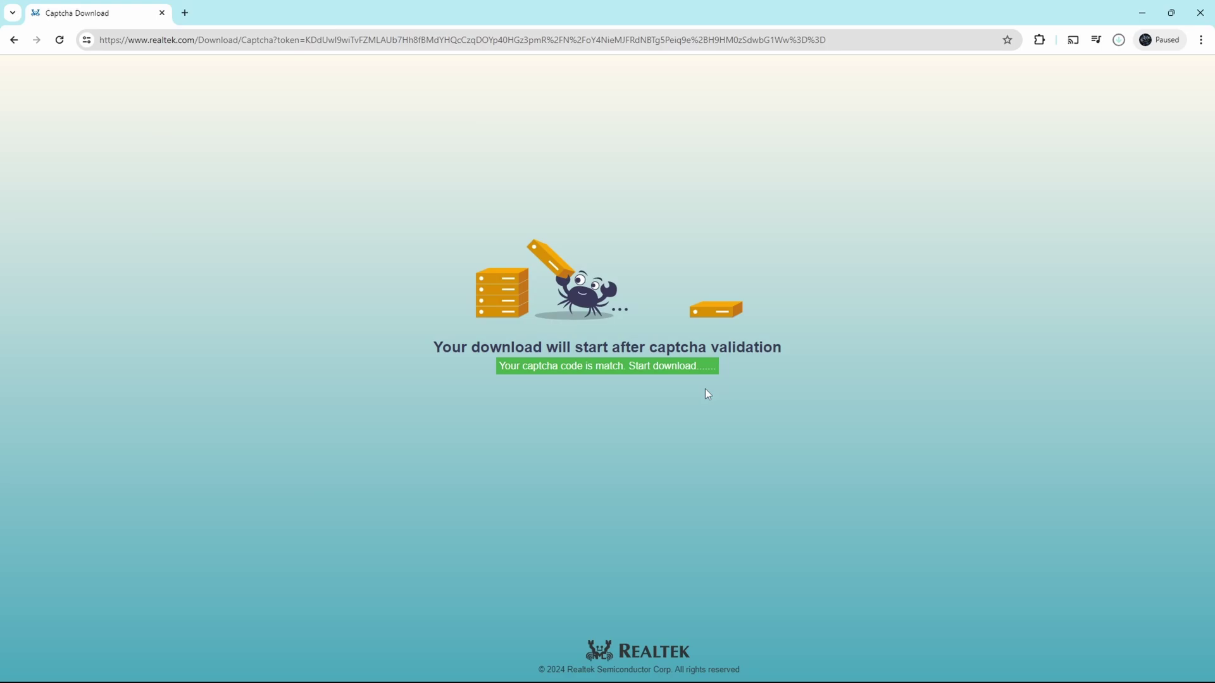
click(1118, 40)
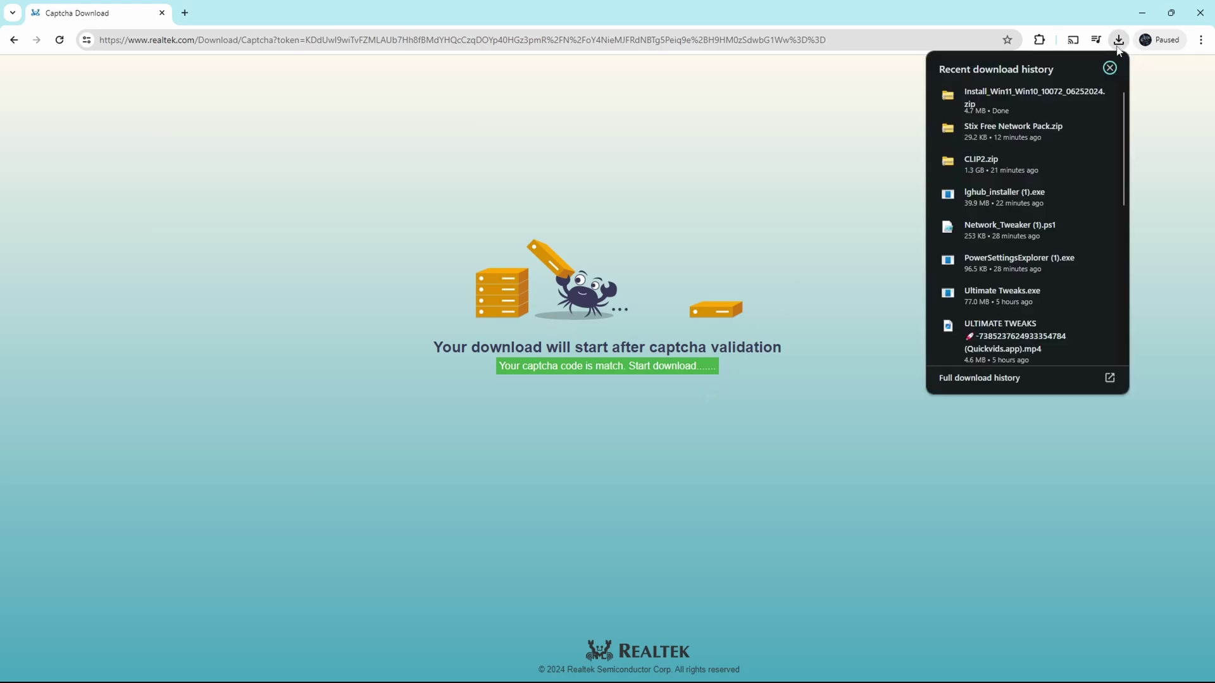
click(1079, 100)
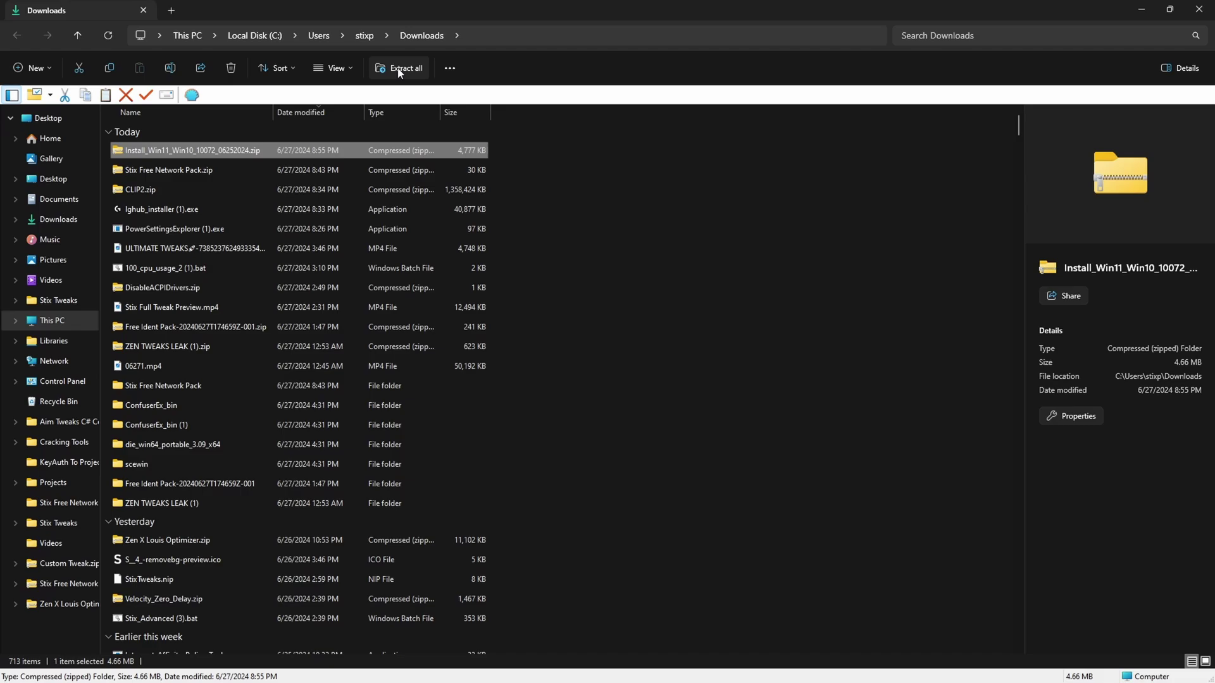
Extract the Install_Win11_Win10 zip to its default folder and run the extracted installer
click(398, 67)
click(704, 468)
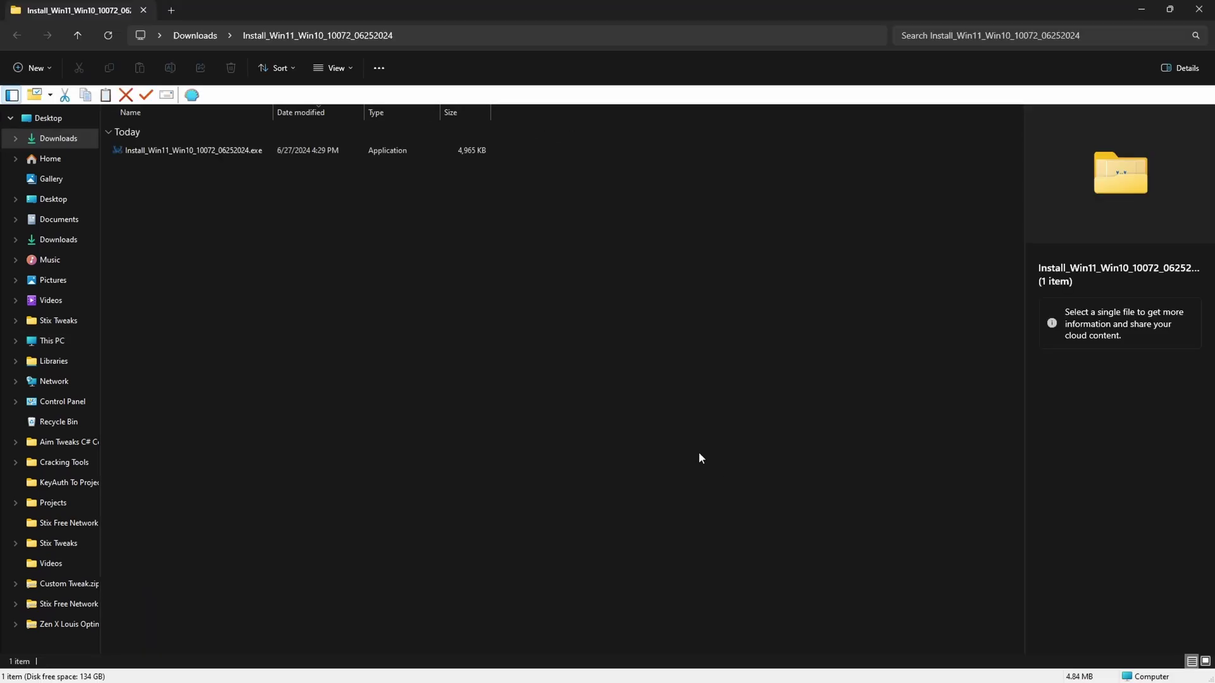
click(226, 151)
right_click(227, 152)
click(297, 187)
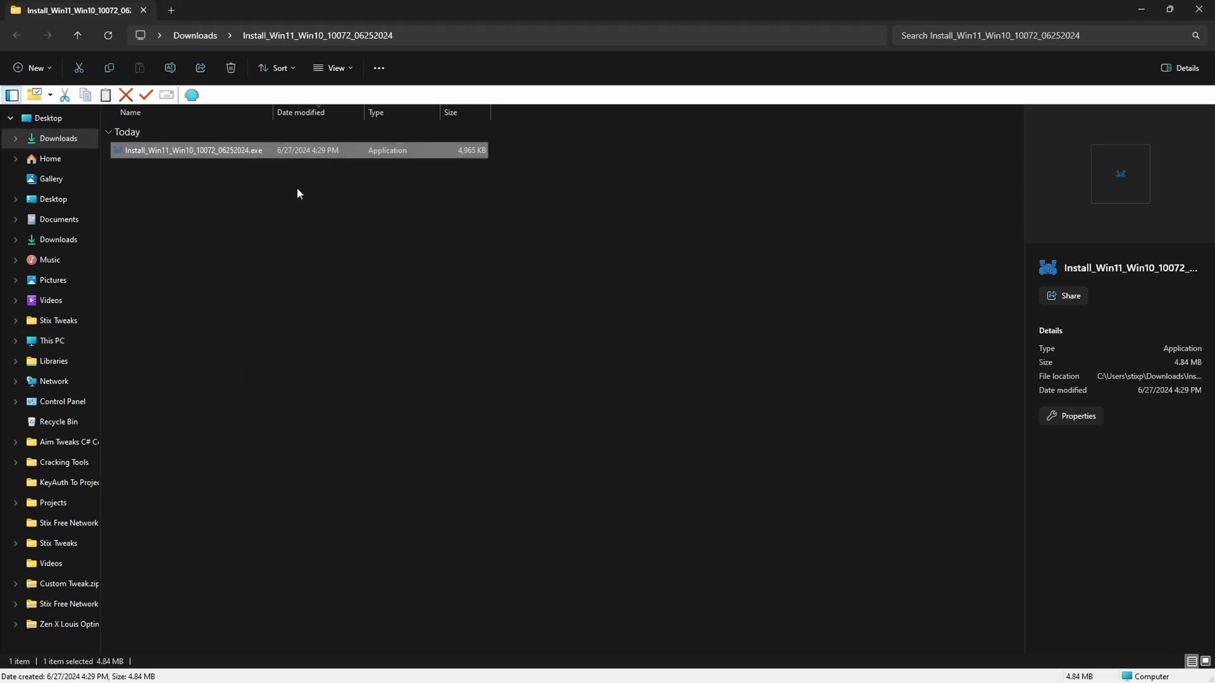